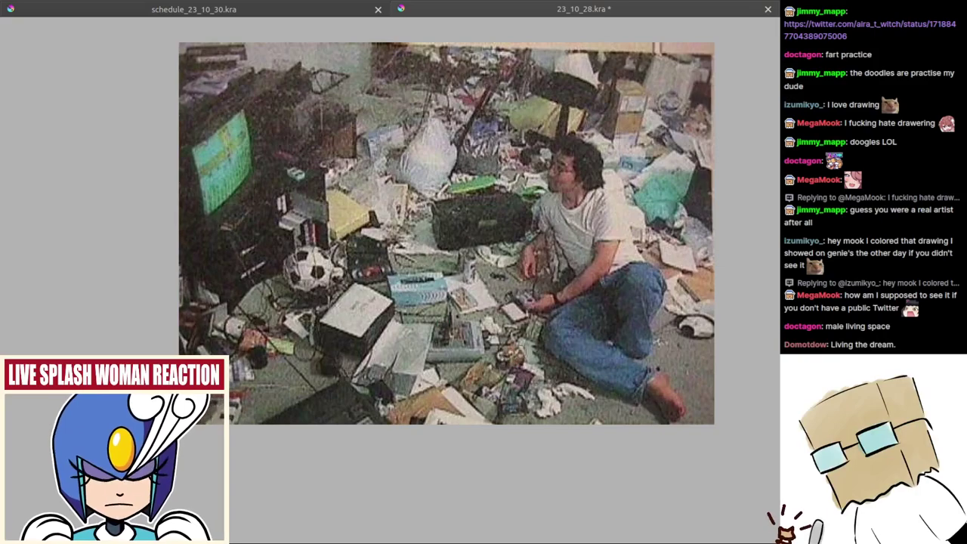
Examine the messy-room reference photo and the unfinished bag-head doodle in the sketch grid
left_click_drag(525, 428, 509, 415)
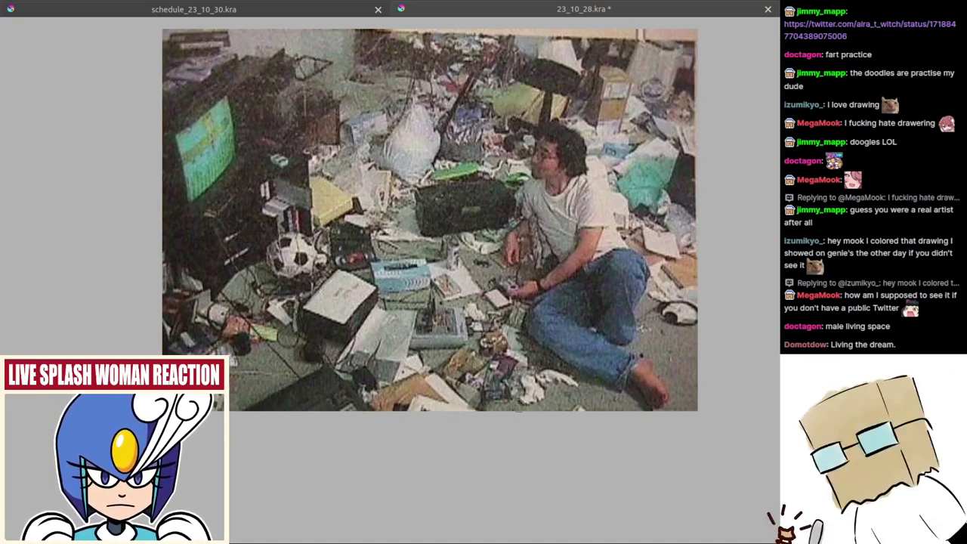
scroll(523, 376, "down", 3)
key("ctrl+z")
left_click_drag(438, 317, 456, 313)
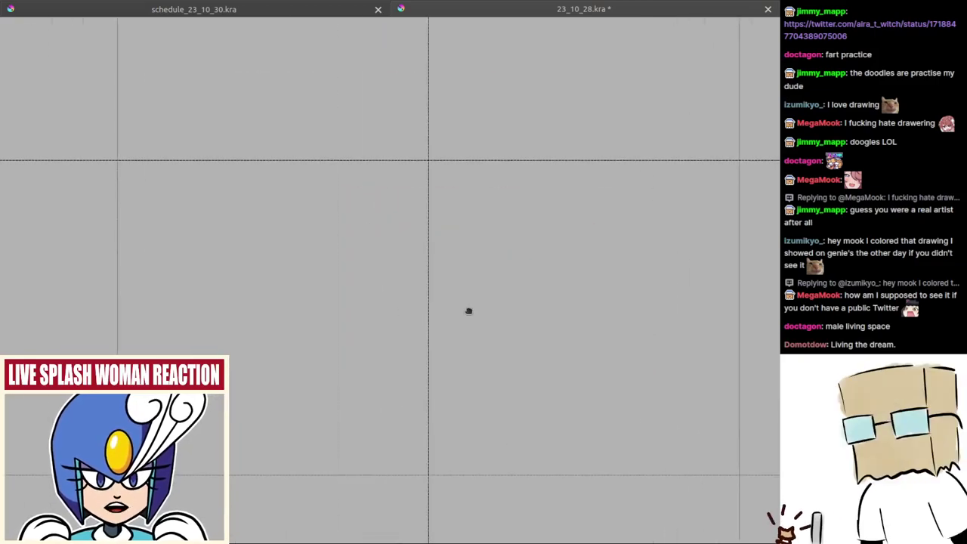
scroll(455, 313, "down", 4)
scroll(391, 348, "up", 6)
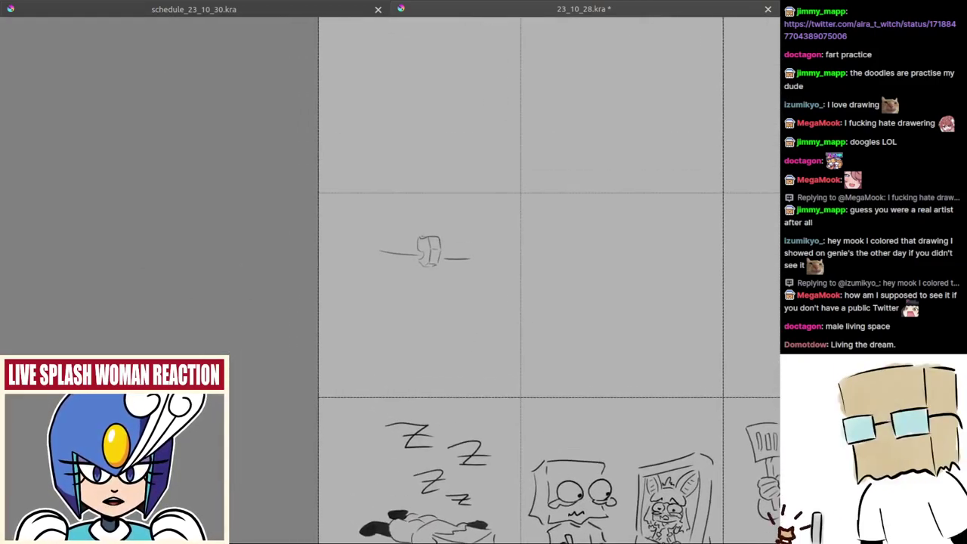
scroll(434, 259, "up", 1)
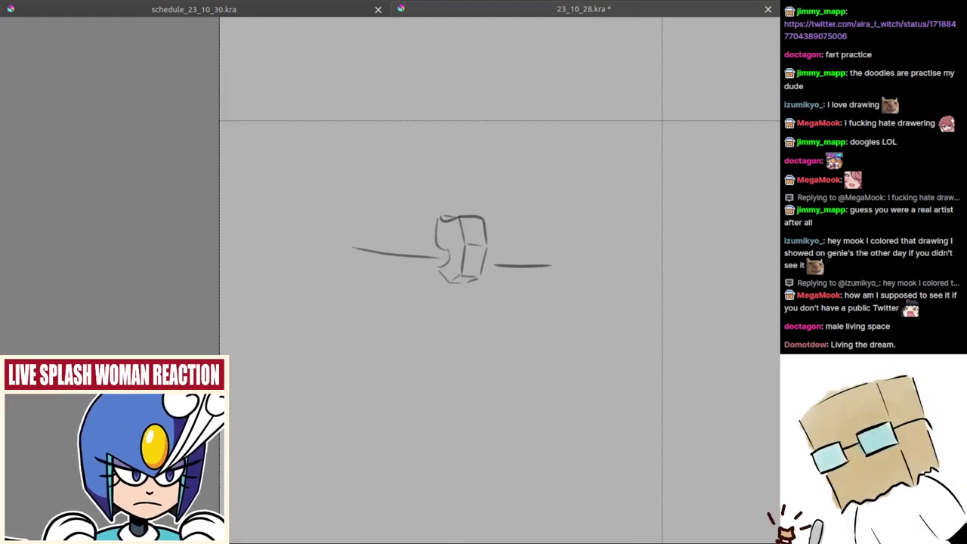
left_click_drag(461, 270, 476, 286)
scroll(443, 257, "up", 1)
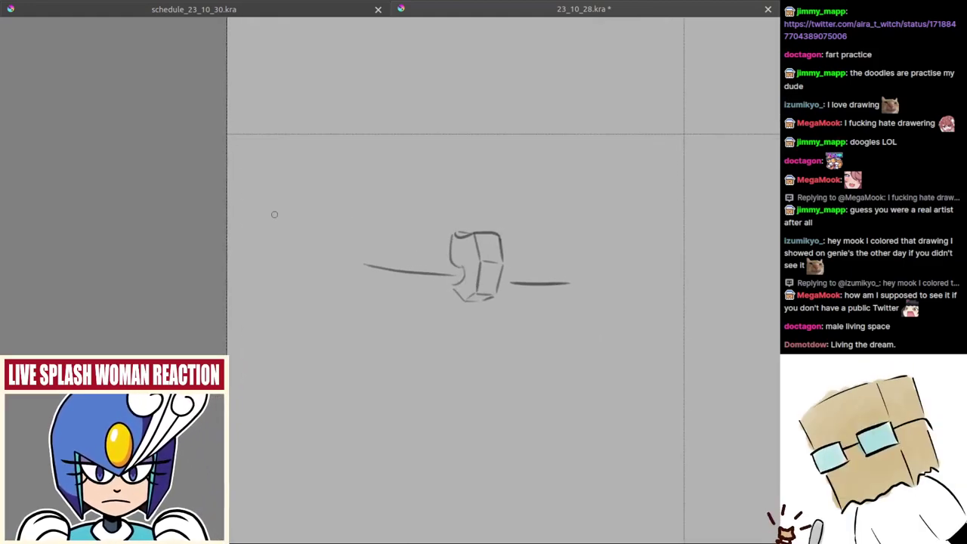
mouse_move(336, 220)
left_mouse_down()
mouse_move(314, 223)
mouse_move(385, 227)
mouse_move(435, 243)
left_mouse_up()
key("ctrl+z")
key("ctrl+z")
key("ctrl+z")
key("ctrl+z")
key("ctrl+z")
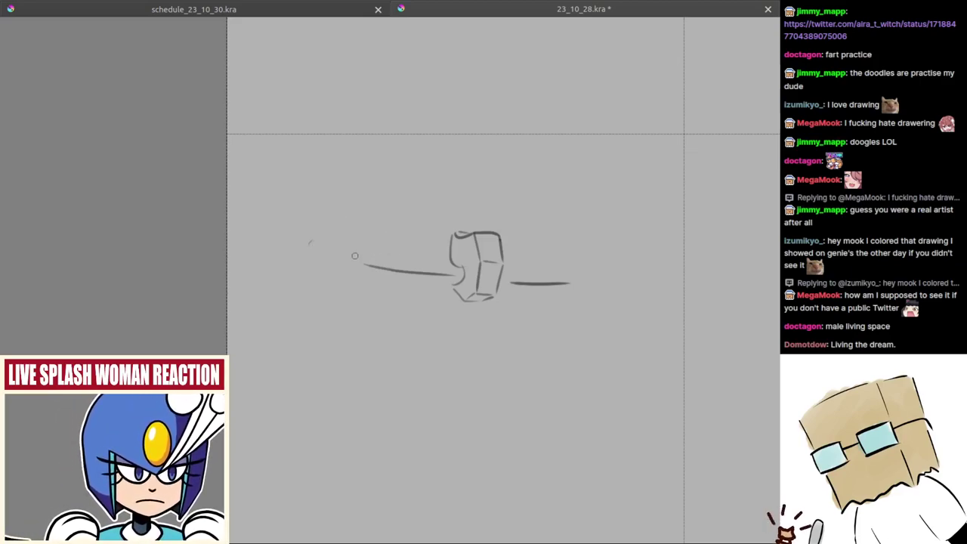
Sketch the upper contours of both outstretched arms on either side of the bag head
mouse_move(361, 244)
left_mouse_down()
mouse_move(383, 240)
mouse_move(402, 254)
mouse_move(381, 237)
mouse_move(436, 260)
mouse_move(419, 249)
mouse_move(448, 261)
mouse_move(549, 253)
mouse_move(588, 288)
left_mouse_up()
key("ctrl+z")
key("ctrl+z")
mouse_move(346, 253)
left_mouse_down()
mouse_move(359, 239)
mouse_move(353, 231)
left_mouse_up()
Draw a long slanted line past the right end of the arms as one side of the doorframe
scroll(557, 255, "down", 2)
left_click_drag(568, 216, 561, 356)
key("ctrl+z")
left_click_drag(574, 209, 550, 389)
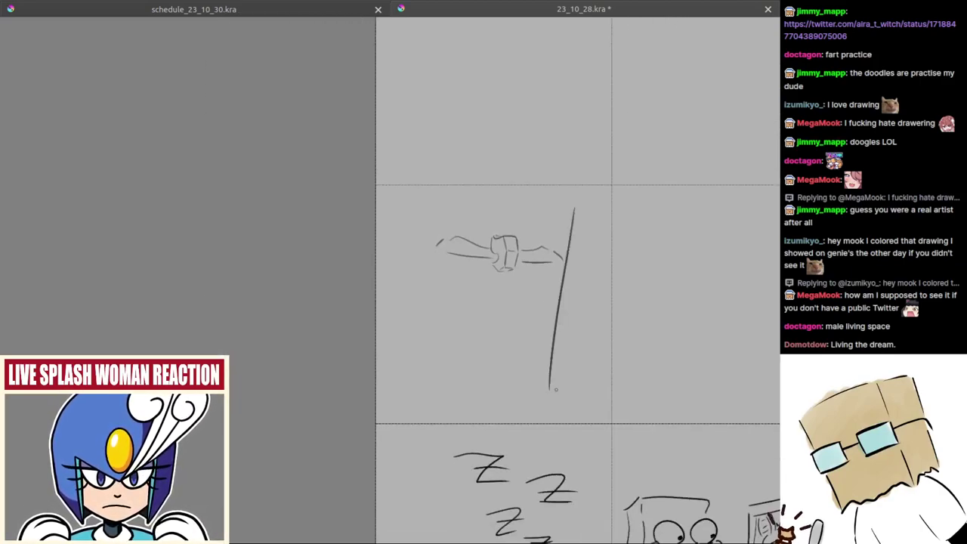
Draw the doorframe's opposite side as a matching long slanted line at the left end of the arms
left_click_drag(442, 208, 419, 337)
key("ctrl+z")
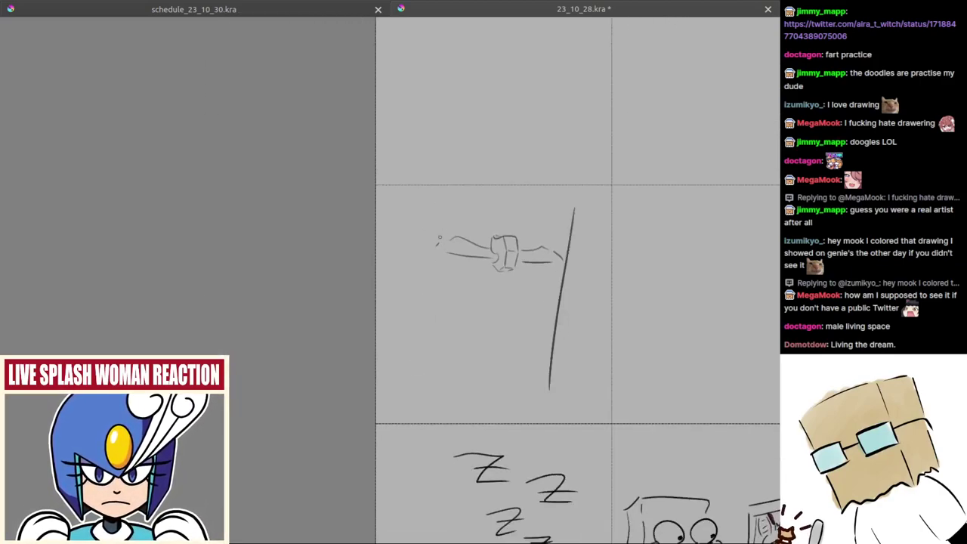
key("ctrl+z")
left_click_drag(446, 208, 438, 355)
key("ctrl+z")
left_click_drag(446, 209, 428, 376)
key("ctrl+z")
key("ctrl+z")
left_click_drag(447, 211, 428, 383)
Sketch the doorframe's slanted top edge above the bag-headed figure
left_click_drag(558, 250, 484, 244)
key("ctrl+z")
key("ctrl+shift+z")
mouse_move(417, 184)
left_mouse_down()
mouse_move(516, 212)
mouse_move(476, 196)
mouse_move(512, 200)
left_mouse_up()
key("ctrl+z")
Close the doorframe with a slightly curved bottom edge between the two slanted sides
mouse_move(369, 391)
left_mouse_down()
mouse_move(461, 398)
mouse_move(465, 382)
left_mouse_up()
key("ctrl+z")
key("ctrl+z")
key("ctrl+z")
key("ctrl+z")
left_click_drag(371, 380, 479, 388)
key("ctrl+z")
mouse_move(423, 344)
left_mouse_down()
mouse_move(425, 318)
mouse_move(440, 289)
left_mouse_up()
mouse_move(439, 289)
left_mouse_down()
mouse_move(446, 309)
mouse_move(452, 292)
mouse_move(494, 317)
mouse_move(476, 305)
left_mouse_up()
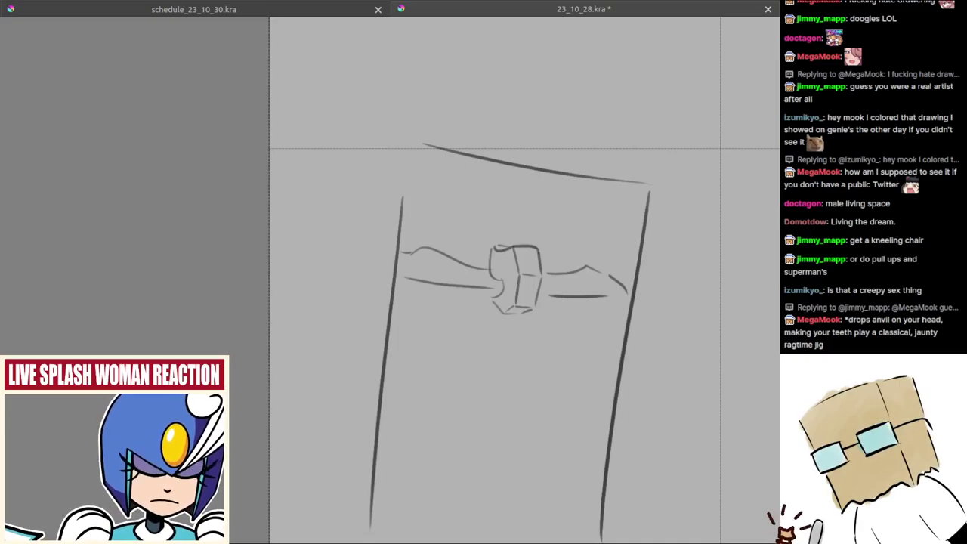
Examine the kneeling-chair reference picture in the grid and return to the doorframe sketch
scroll(606, 329, "down", 5)
left_click_drag(605, 329, 224, 300)
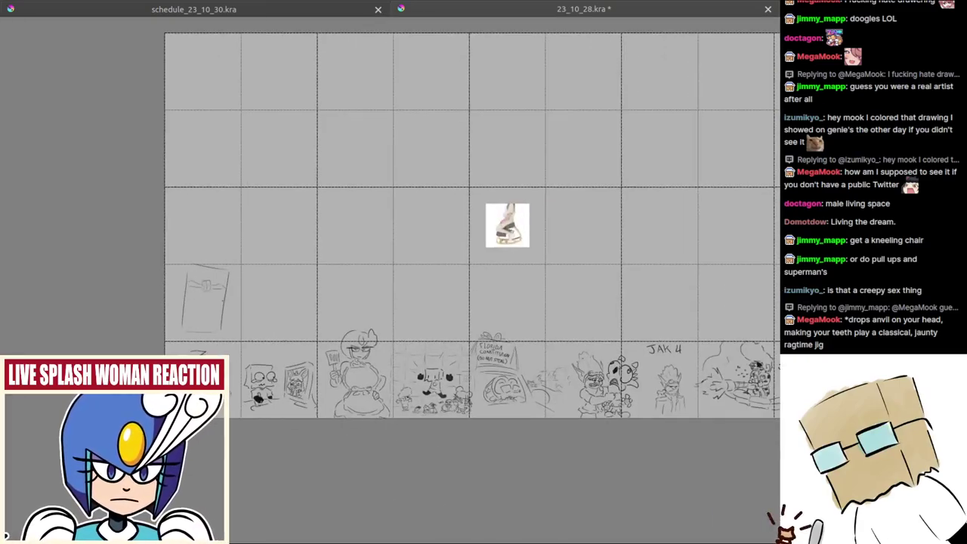
scroll(505, 254, "up", 3)
scroll(506, 256, "up", 2)
left_click_drag(538, 277, 457, 424)
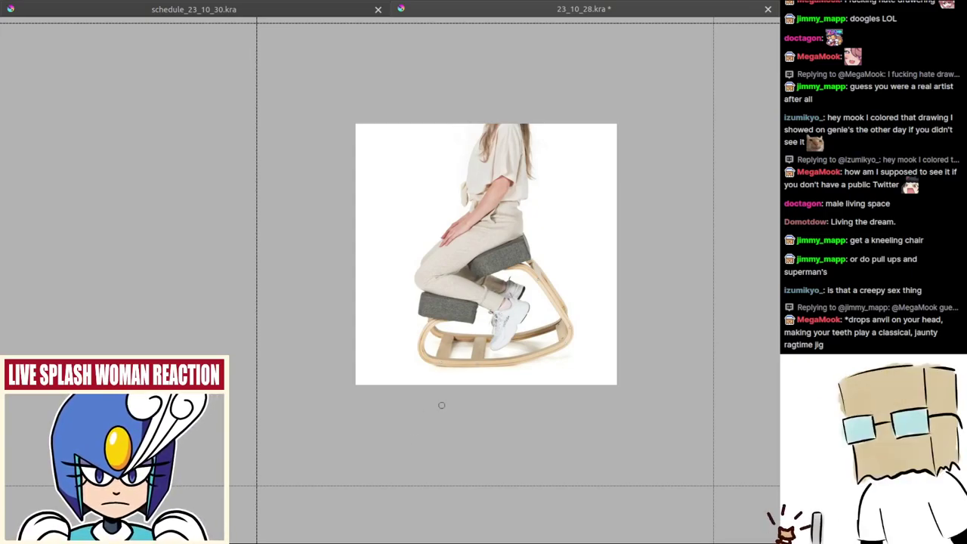
mouse_move(370, 337)
left_mouse_down()
mouse_move(419, 328)
mouse_move(420, 379)
mouse_move(354, 348)
mouse_move(357, 408)
mouse_move(369, 328)
mouse_move(577, 302)
left_mouse_up()
key("ctrl+z")
scroll(439, 339, "up", 1)
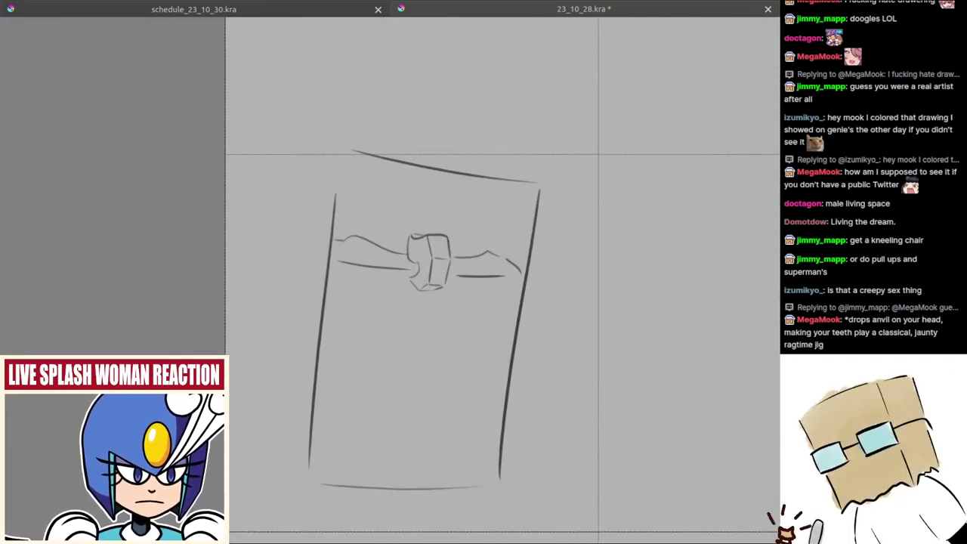
left_click_drag(428, 319, 504, 317)
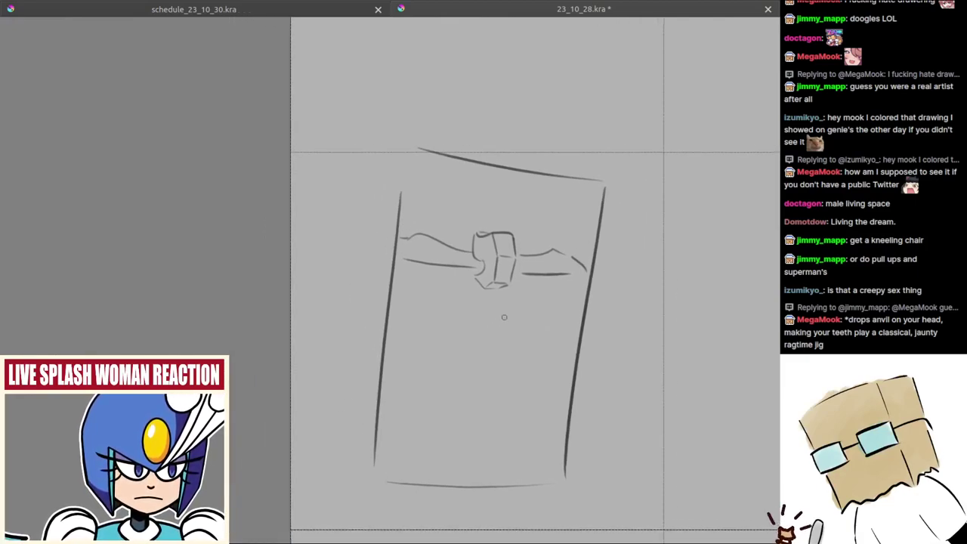
Sketch a flattened angular body outline above the bag head inside the doorframe
left_click_drag(448, 263, 467, 170)
left_click_drag(469, 170, 437, 217)
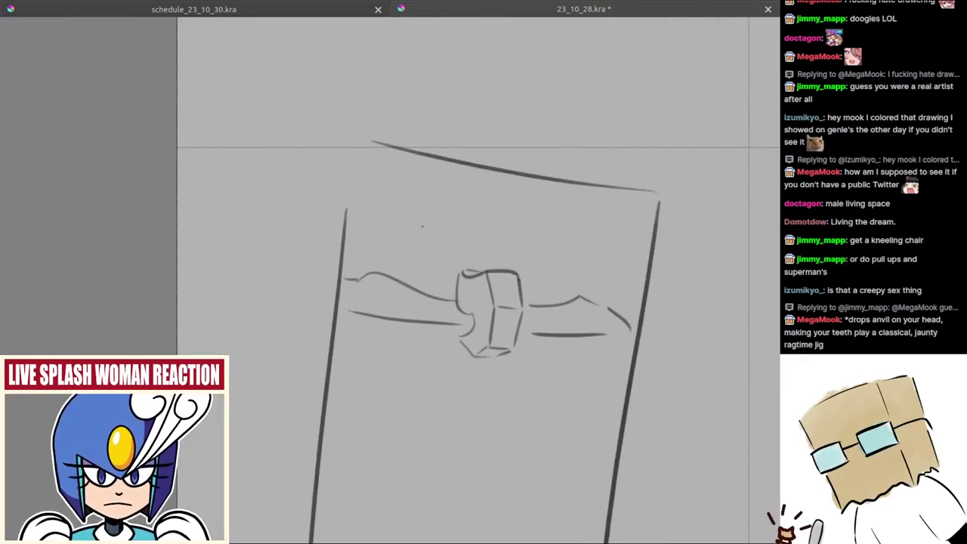
mouse_move(441, 224)
left_mouse_down()
mouse_move(509, 217)
mouse_move(532, 229)
left_mouse_up()
key("ctrl+z")
mouse_move(447, 231)
left_mouse_down()
mouse_move(452, 222)
mouse_move(511, 225)
mouse_move(540, 242)
mouse_move(522, 249)
left_mouse_up()
key("ctrl+z")
left_click_drag(406, 197, 445, 216)
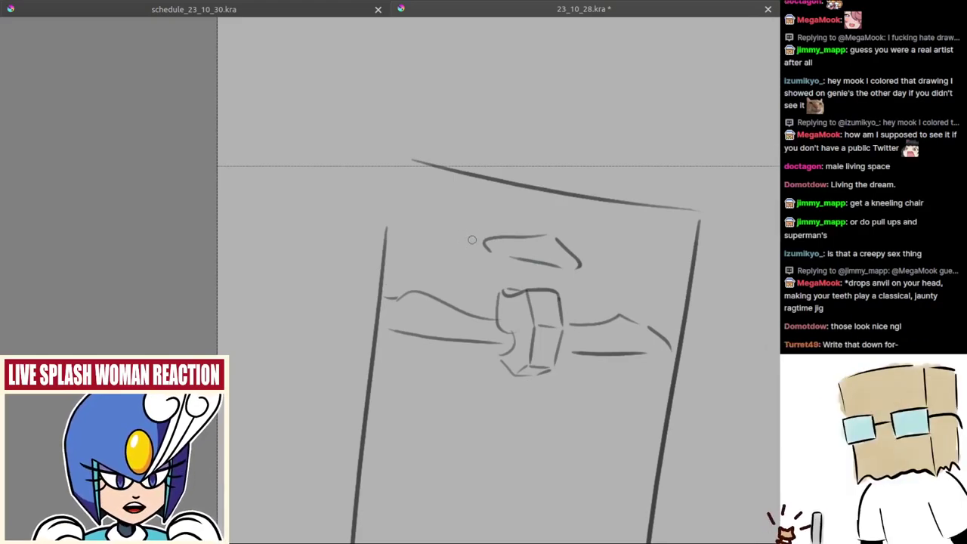
Sketch a second figure's shoulders, V-shaped collar and bent arm in the neighbouring empty grid cell
left_click_drag(490, 230, 462, 232)
left_click_drag(543, 180, 409, 211)
left_click_drag(618, 224, 473, 263)
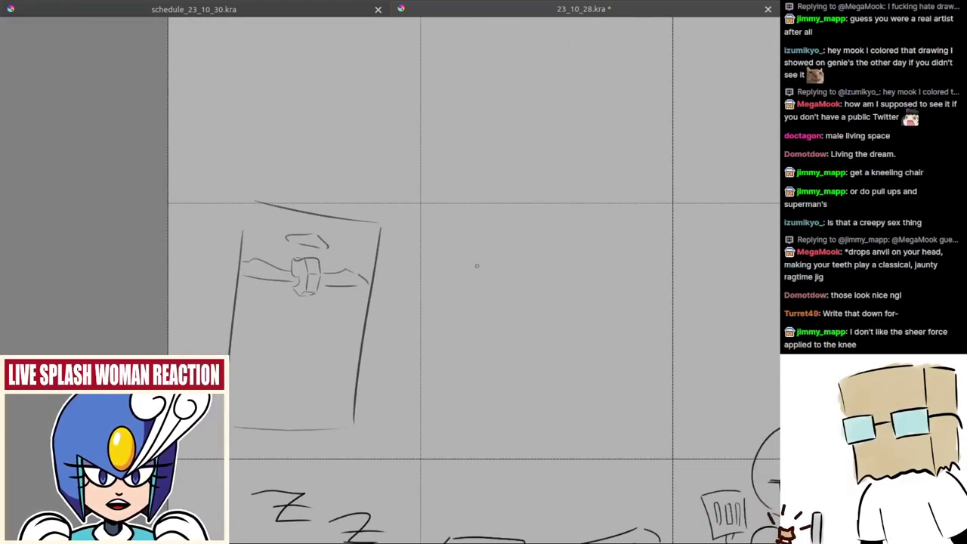
mouse_move(523, 332)
left_mouse_down()
mouse_move(488, 330)
mouse_move(524, 281)
left_mouse_up()
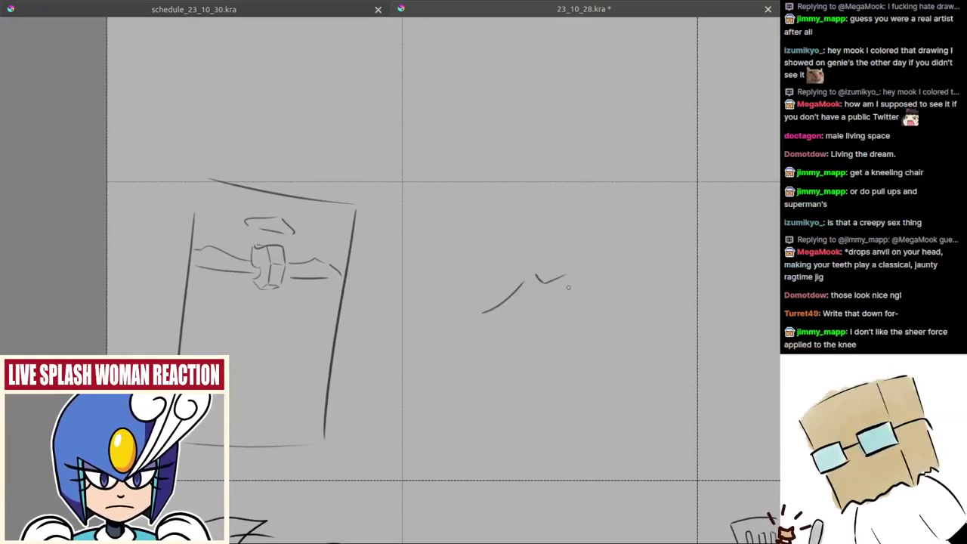
mouse_move(585, 277)
left_mouse_down()
mouse_move(612, 294)
mouse_move(582, 290)
mouse_move(596, 317)
mouse_move(541, 361)
left_mouse_up()
key("ctrl+z")
left_click_drag(440, 327, 540, 376)
mouse_move(556, 334)
left_mouse_down()
mouse_move(606, 347)
mouse_move(539, 401)
left_mouse_up()
key("ctrl+z")
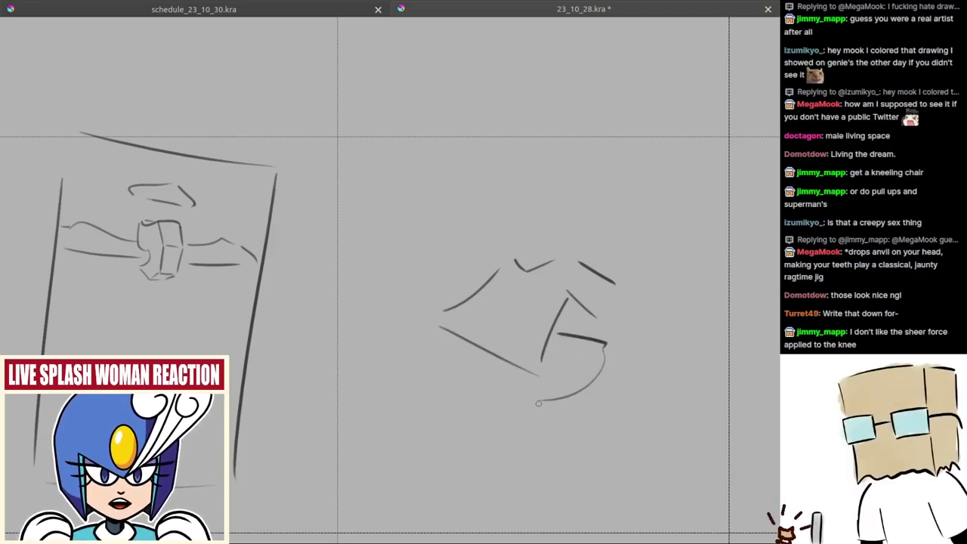
left_click_drag(569, 356, 550, 370)
Draw a paper-bag head with a jagged lower edge and a side face on the second figure
mouse_move(457, 182)
left_mouse_down()
mouse_move(468, 254)
mouse_move(557, 261)
mouse_move(591, 176)
mouse_move(572, 268)
left_mouse_up()
left_click_drag(615, 196, 579, 259)
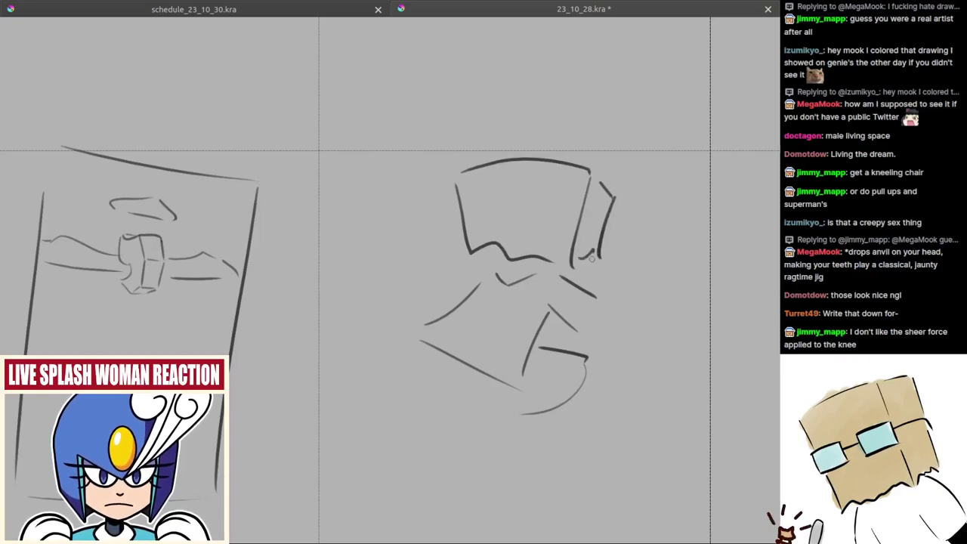
scroll(476, 213, "up", 2)
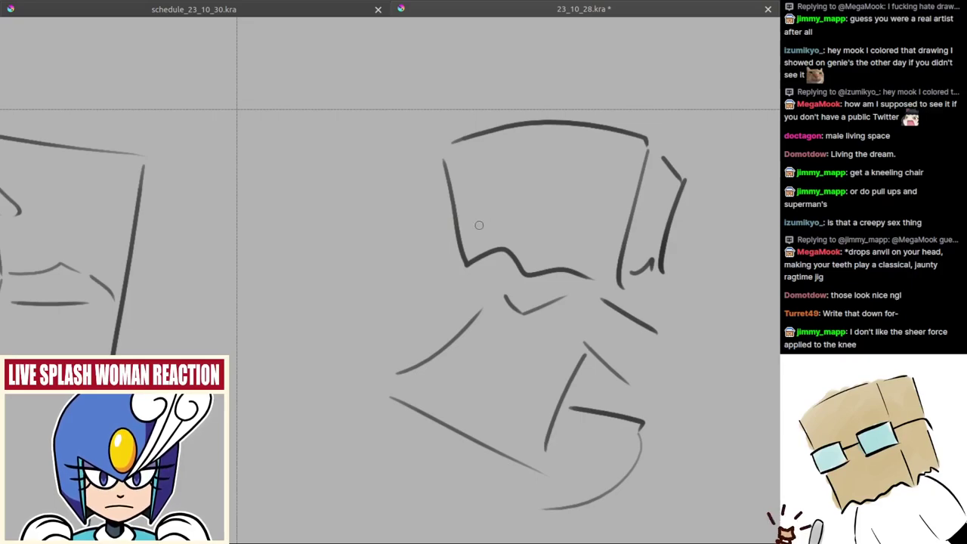
Add half-closed eyes, tall pointed arches above them and a small nose mark to the second figure's bag
mouse_move(468, 221)
left_mouse_down()
mouse_move(513, 220)
mouse_move(513, 166)
left_mouse_up()
mouse_move(567, 220)
left_mouse_down()
mouse_move(635, 234)
mouse_move(582, 235)
mouse_move(612, 128)
mouse_move(620, 212)
left_mouse_up()
key("ctrl+z")
left_click_drag(546, 266, 556, 259)
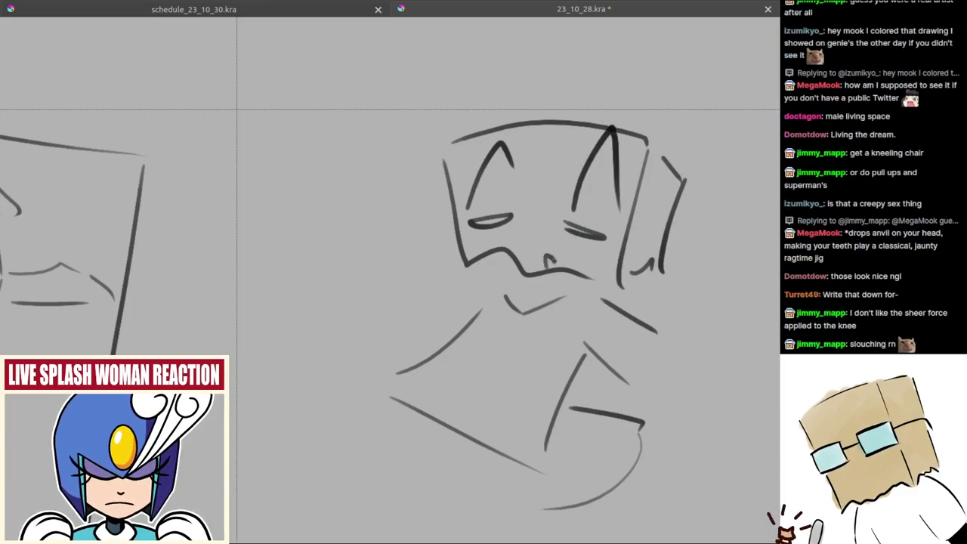
Undo the strokes of the second bag-headed figure in the neighbouring cell
scroll(548, 283, "down", 5)
scroll(538, 328, "up", 3)
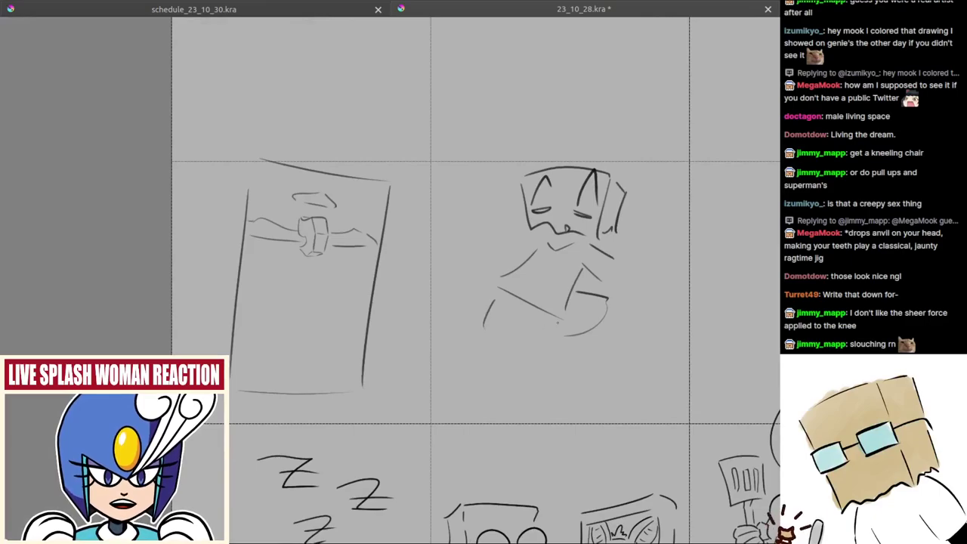
key("ctrl+z")
key("ctrl+z")
key("ctrl+z")
key("ctrl+z")
key("ctrl+z")
key("ctrl+z")
key("ctrl+z")
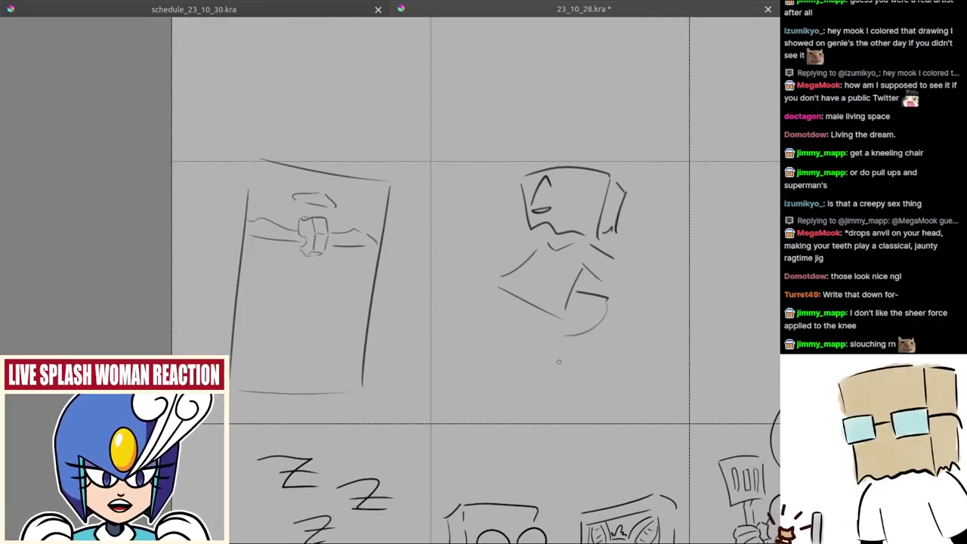
key("ctrl+z")
key("ctrl+z")
key("ctrl+z")
key("ctrl+z")
key("ctrl+z")
key("ctrl+z")
key("ctrl+z")
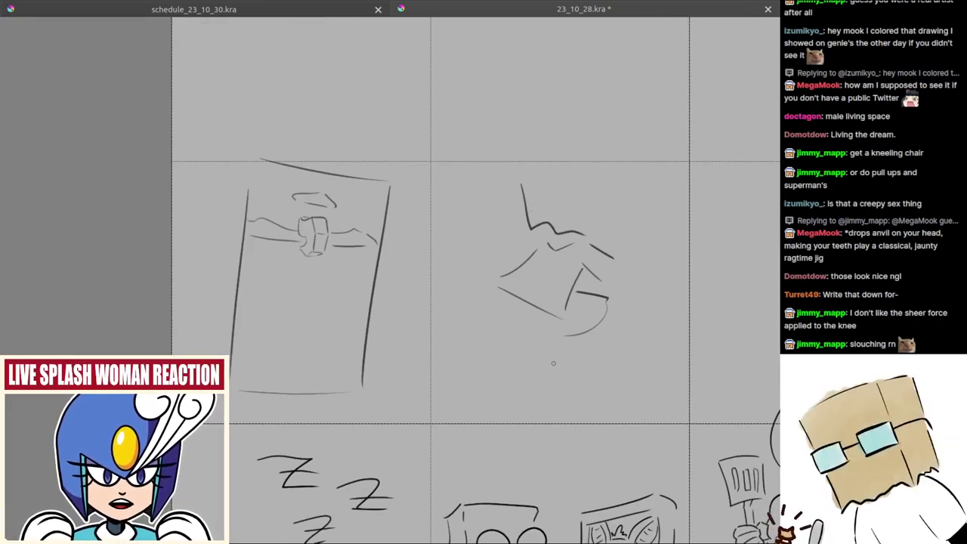
Add a diagonal line toward the right arm and a hooked end to the body outline above the head
mouse_move(337, 291)
left_mouse_down()
mouse_move(519, 316)
mouse_move(477, 280)
mouse_move(456, 285)
left_mouse_up()
mouse_move(453, 325)
left_mouse_down()
mouse_move(465, 346)
mouse_move(464, 315)
left_mouse_up()
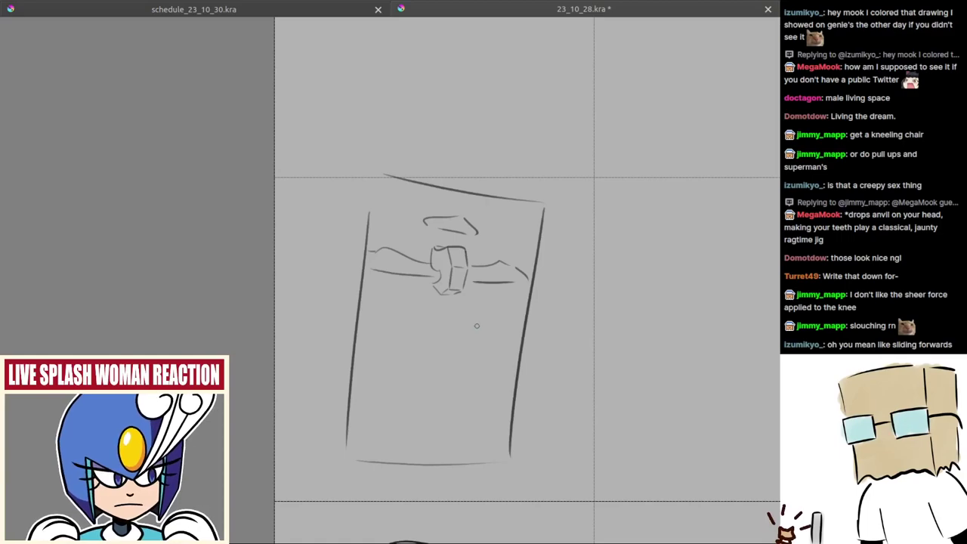
scroll(493, 289, "up", 2)
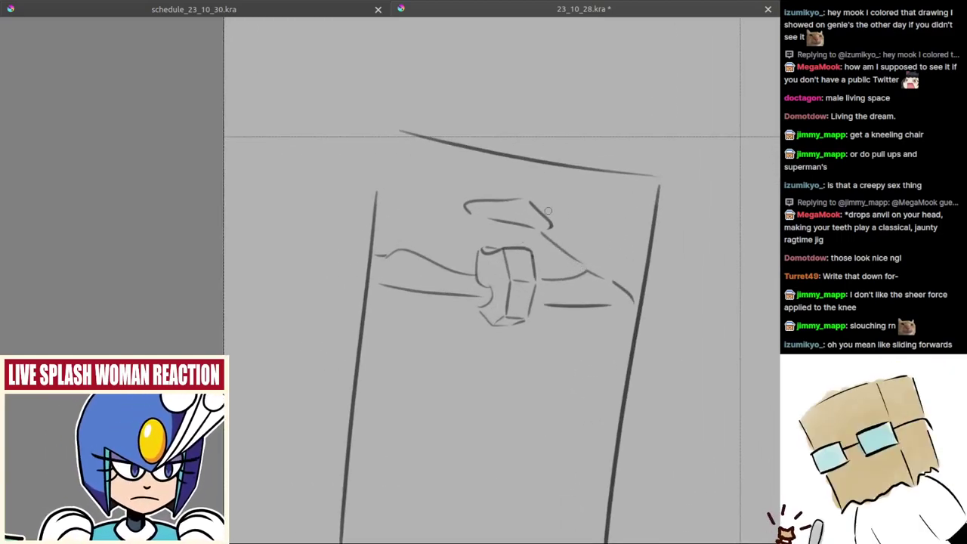
left_click_drag(549, 210, 556, 233)
mouse_move(441, 196)
left_mouse_down()
mouse_move(459, 201)
mouse_move(449, 240)
mouse_move(437, 220)
left_mouse_up()
key("ctrl+z")
key("ctrl+z")
Add spiky impact marks where the outstretched arms hit both sides of the doorframe
mouse_move(423, 263)
left_mouse_down()
mouse_move(433, 226)
mouse_move(458, 206)
mouse_move(419, 308)
mouse_move(434, 347)
left_mouse_up()
key("ctrl+z")
key("ctrl+z")
left_click_drag(424, 301, 432, 326)
left_click_drag(572, 304, 502, 283)
mouse_move(597, 283)
left_mouse_down()
mouse_move(602, 232)
mouse_move(615, 276)
mouse_move(614, 231)
mouse_move(607, 299)
mouse_move(582, 346)
left_mouse_up()
key("ctrl+z")
mouse_move(596, 312)
left_mouse_down()
mouse_move(543, 301)
mouse_move(591, 265)
left_mouse_up()
Letter the sound effect THUD outside the doorframe's right side
scroll(573, 290, "up", 1)
mouse_move(580, 292)
left_mouse_down()
mouse_move(592, 270)
mouse_move(595, 289)
left_mouse_up()
mouse_move(600, 279)
left_mouse_down()
mouse_move(589, 303)
mouse_move(611, 293)
mouse_move(572, 303)
mouse_move(586, 294)
left_mouse_up()
key("ctrl+z")
key("ctrl+z")
left_click_drag(594, 289, 587, 316)
key("ctrl+z")
left_click_drag(450, 301, 579, 315)
Letter a matching THUD outside the doorframe's left side, slanting upward
mouse_move(254, 252)
left_mouse_down()
mouse_move(341, 266)
mouse_move(403, 302)
left_mouse_up()
left_click_drag(390, 261, 378, 281)
left_click_drag(409, 243, 417, 290)
key("ctrl+z")
mouse_move(404, 237)
left_mouse_down()
mouse_move(418, 268)
mouse_move(425, 261)
left_mouse_up()
left_click_drag(416, 220, 426, 245)
mouse_move(421, 219)
left_mouse_down()
mouse_move(427, 245)
mouse_move(478, 308)
mouse_move(457, 290)
mouse_move(481, 310)
mouse_move(474, 316)
mouse_move(454, 300)
left_mouse_up()
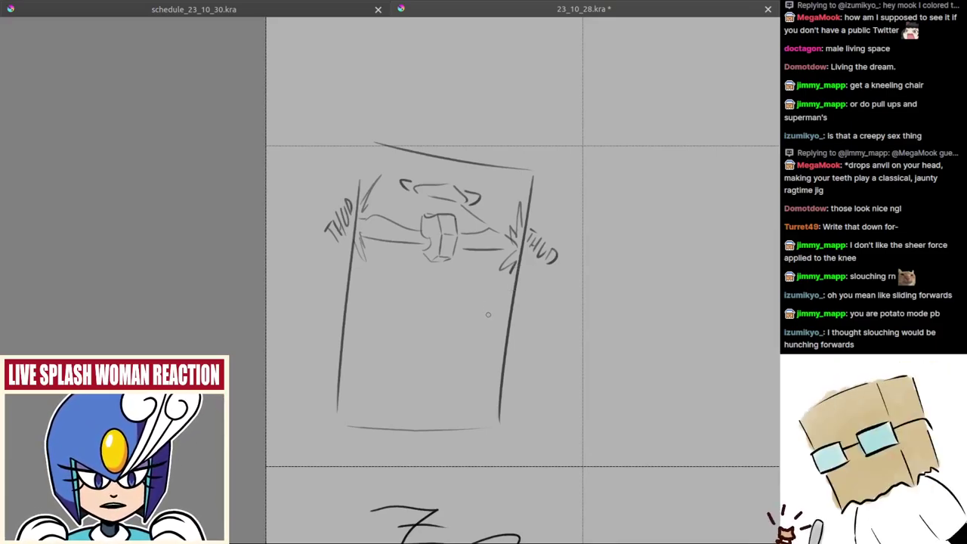
Redraw the small rounded shape at the left end of the body outline as a closed form
left_click_drag(480, 310, 495, 307)
left_click_drag(453, 266, 392, 200)
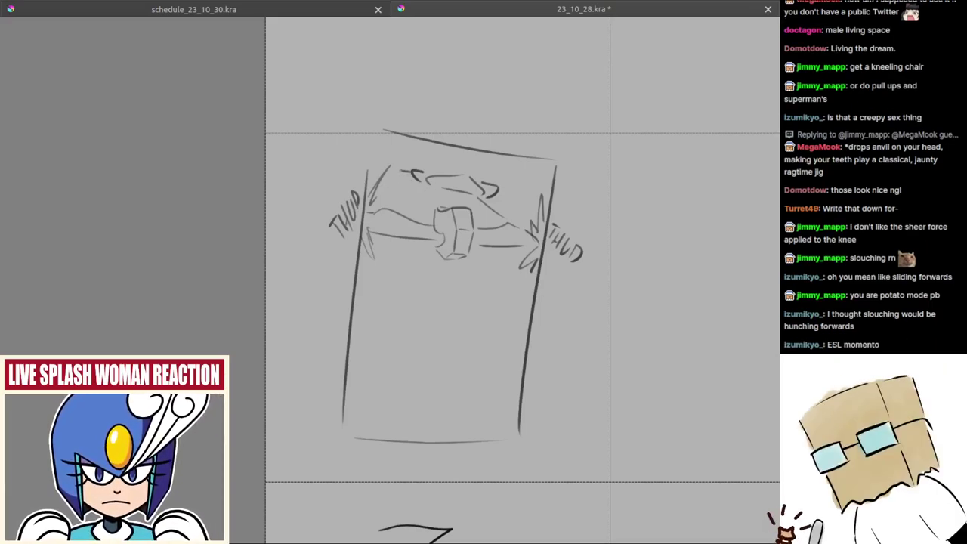
key("ctrl+z")
mouse_move(417, 168)
left_mouse_down()
mouse_move(409, 173)
mouse_move(418, 181)
left_mouse_up()
mouse_move(405, 164)
left_mouse_down()
mouse_move(428, 190)
mouse_move(412, 184)
left_mouse_up()
key("t")
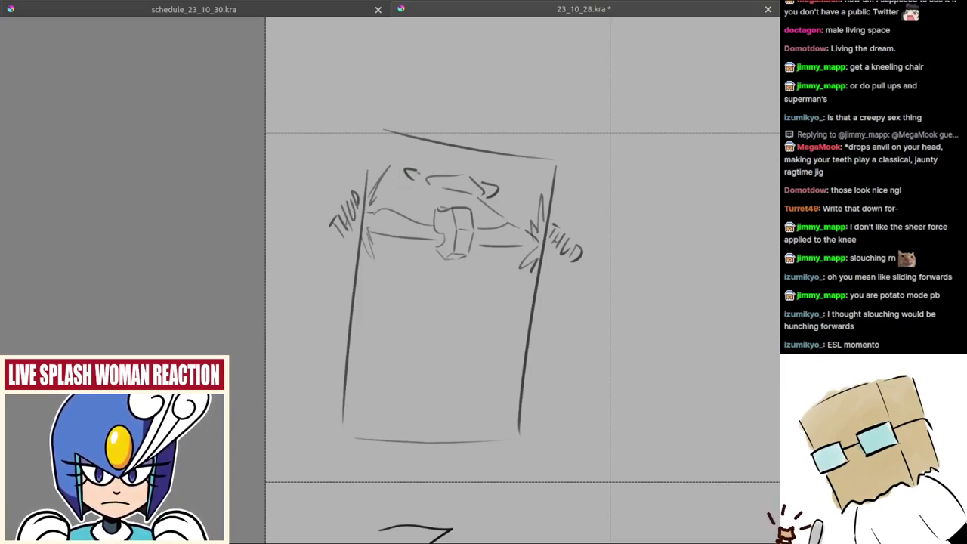
scroll(424, 178, "up", 1)
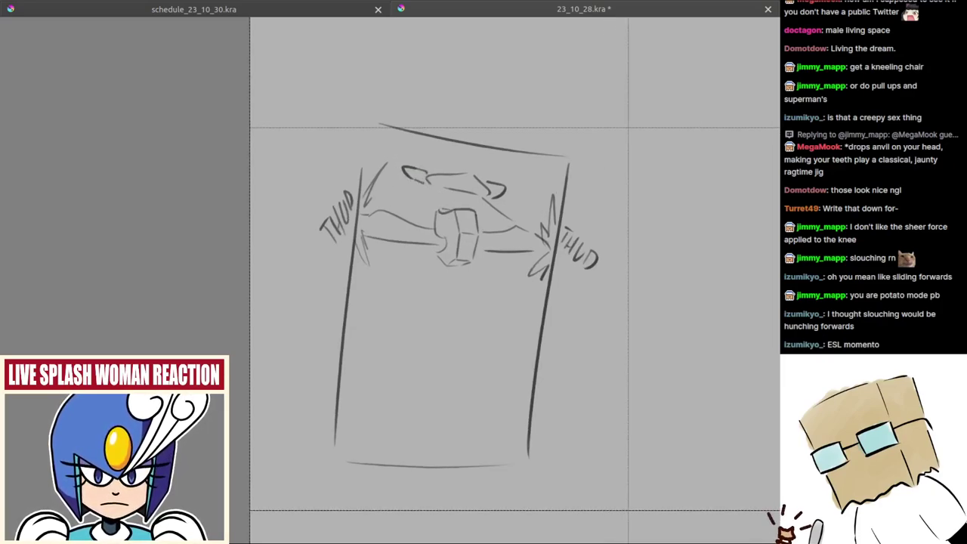
Draw a line from the doorframe's left side to the small rounded shape above the arm
left_click_drag(435, 221, 436, 228)
mouse_move(408, 189)
left_mouse_down()
mouse_move(376, 195)
mouse_move(480, 204)
left_mouse_up()
key("ctrl+z")
key("ctrl+z")
key("ctrl+z")
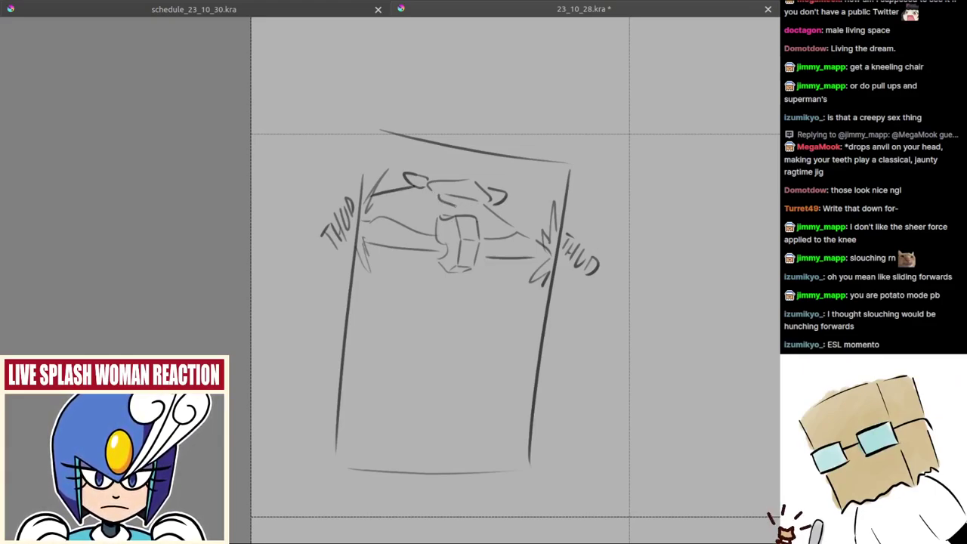
key("ctrl+z")
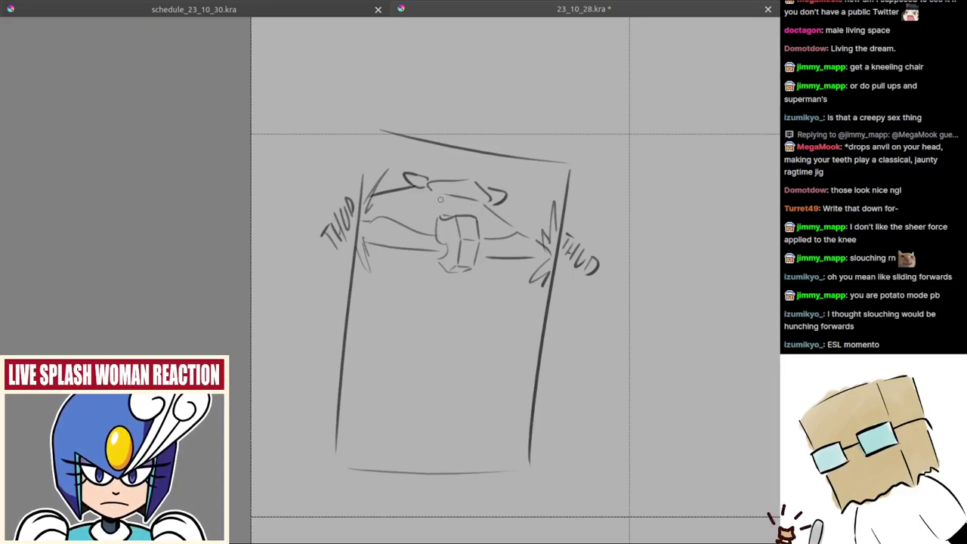
Add a curved lower edge to the body outline and a short contour beneath its left end
left_click_drag(435, 195, 462, 208)
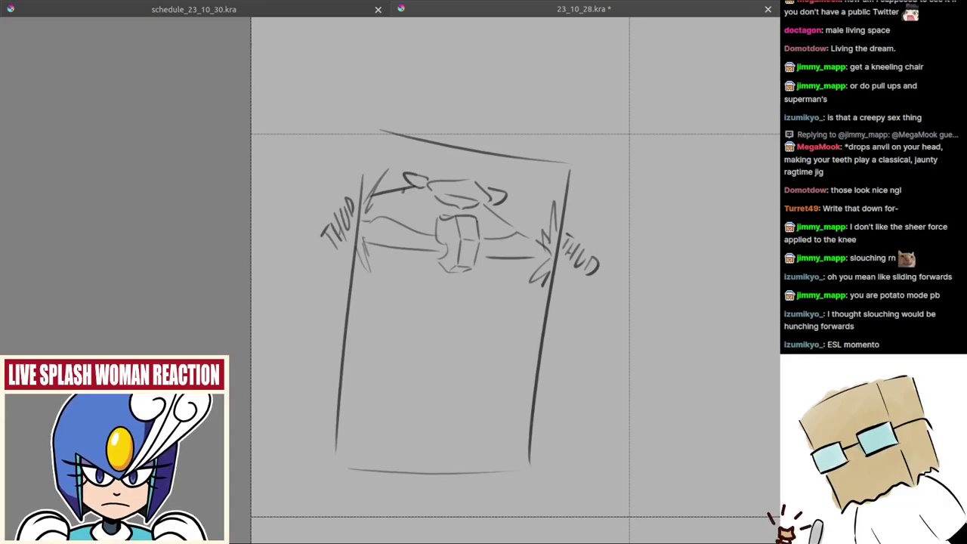
left_click_drag(429, 199, 466, 200)
scroll(446, 282, "up", 2)
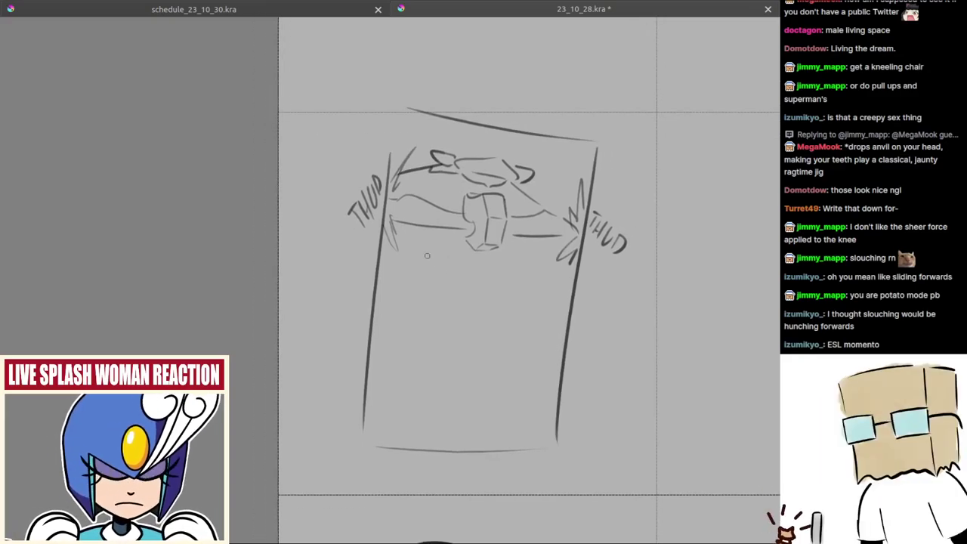
Sketch loose fringe strands for a foreground character's head just below the bag-shaped head
mouse_move(469, 248)
left_mouse_down()
mouse_move(451, 269)
mouse_move(511, 277)
left_mouse_up()
mouse_move(538, 244)
left_mouse_down()
mouse_move(551, 271)
mouse_move(533, 278)
left_mouse_up()
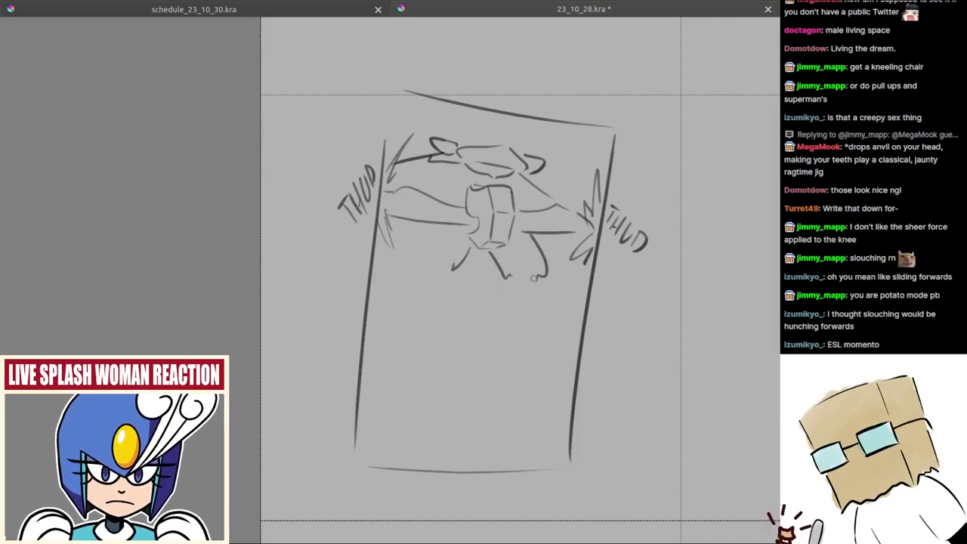
mouse_move(376, 235)
left_mouse_down()
mouse_move(384, 257)
mouse_move(415, 274)
left_mouse_up()
scroll(454, 306, "up", 1)
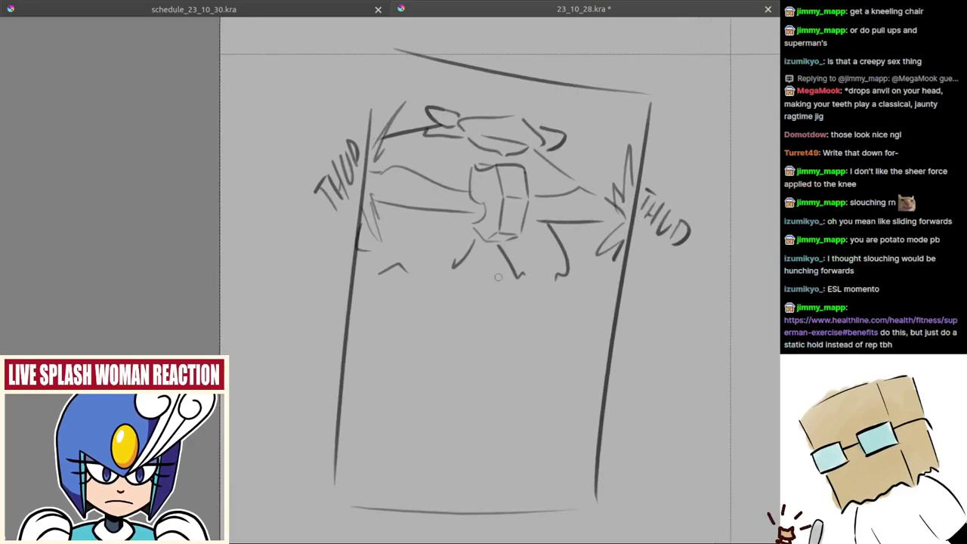
left_click_drag(476, 271, 449, 270)
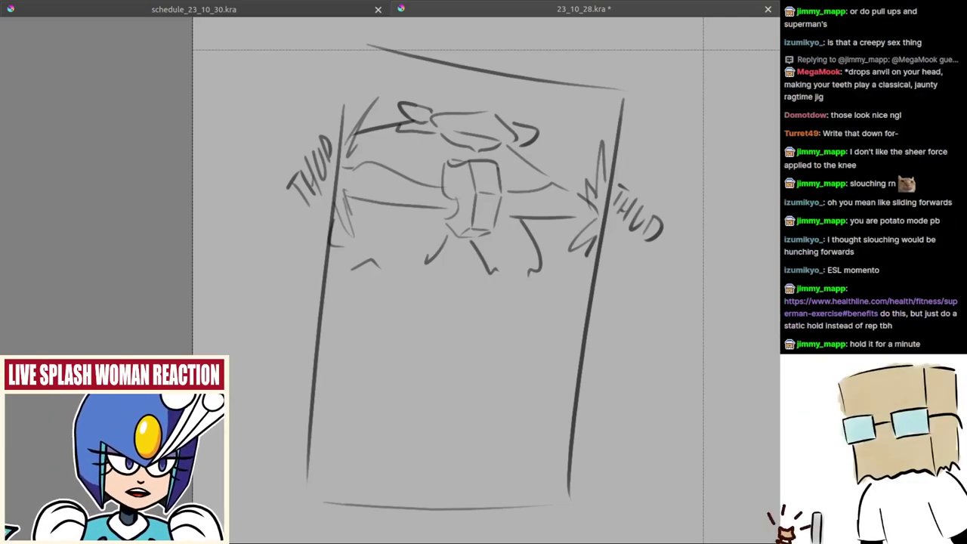
Redraw the jagged hair edge between the doorframe's left side and the fringe
mouse_move(346, 272)
left_mouse_down()
mouse_move(384, 275)
mouse_move(367, 231)
left_mouse_up()
key("ctrl+z")
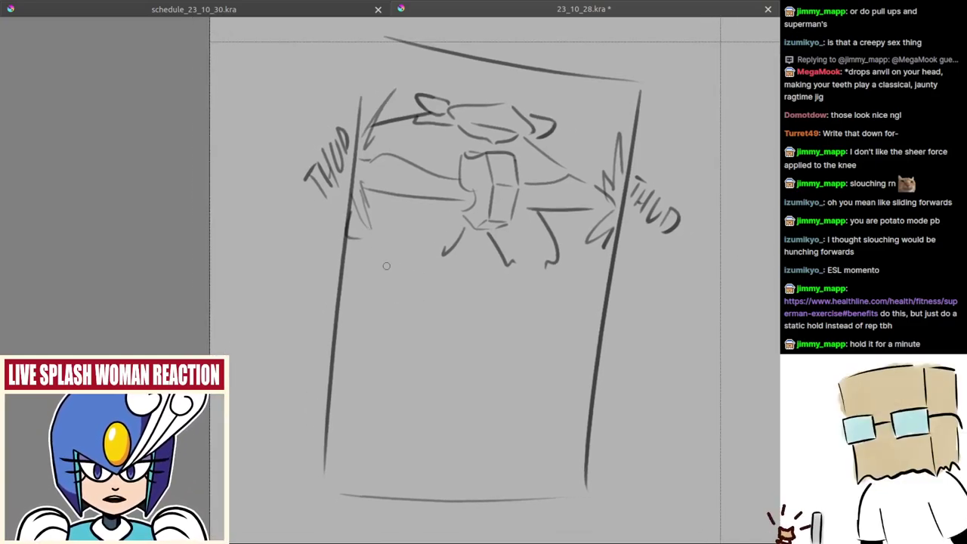
left_click_drag(378, 264, 357, 261)
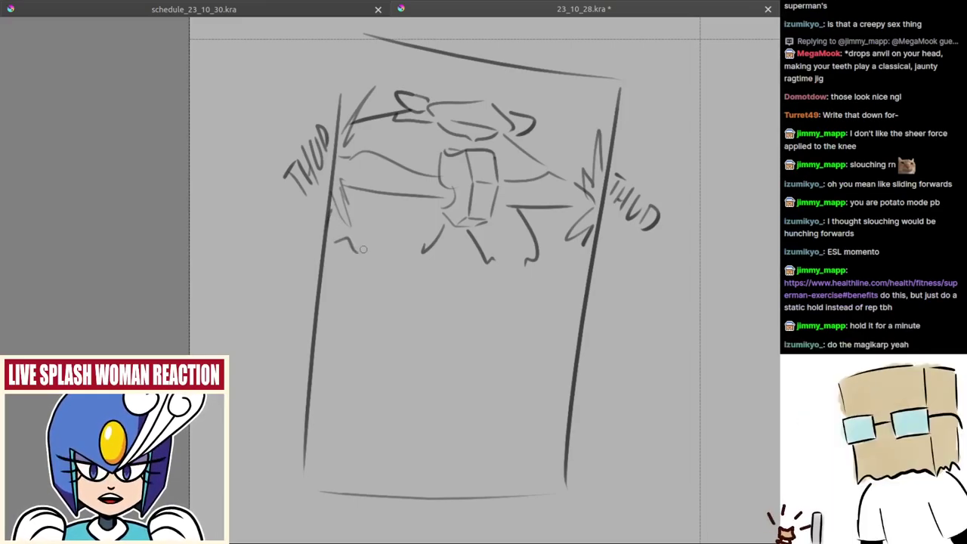
mouse_move(344, 247)
left_mouse_down()
mouse_move(382, 264)
mouse_move(392, 254)
mouse_move(422, 256)
left_mouse_up()
key("ctrl+z")
key("ctrl+z")
key("ctrl+z")
mouse_move(361, 250)
left_mouse_down()
mouse_move(403, 258)
mouse_move(395, 262)
mouse_move(413, 255)
mouse_move(381, 270)
mouse_move(402, 259)
left_mouse_up()
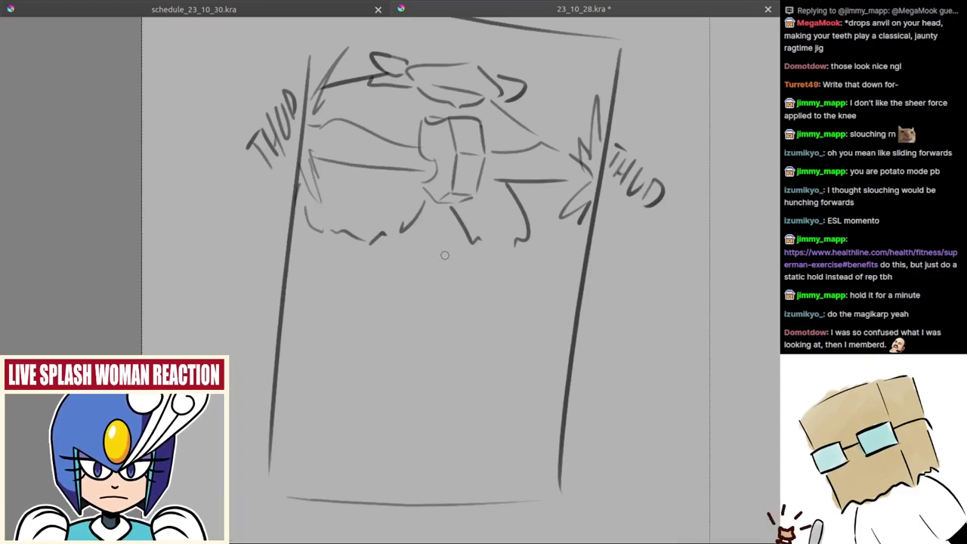
Draw two wide oval eyes with thick arched brows beneath the fringe
mouse_move(368, 241)
left_mouse_down()
mouse_move(408, 243)
mouse_move(395, 236)
left_mouse_up()
key("ctrl+z")
key("ctrl+z")
left_click(385, 251)
mouse_move(474, 255)
left_mouse_down()
mouse_move(459, 267)
mouse_move(470, 259)
left_mouse_up()
left_click(460, 262)
mouse_move(353, 232)
left_mouse_down()
mouse_move(481, 222)
mouse_move(491, 250)
mouse_move(465, 259)
left_mouse_up()
key("ctrl+z")
left_click_drag(387, 255, 385, 252)
mouse_move(417, 305)
left_mouse_down()
mouse_move(432, 288)
mouse_move(428, 306)
left_mouse_up()
key("ctrl+z")
key("ctrl+z")
key("ctrl+z")
key("ctrl+z")
key("ctrl+shift+z")
key("ctrl+z")
mouse_move(367, 239)
left_mouse_down()
mouse_move(430, 221)
mouse_move(425, 214)
mouse_move(510, 245)
left_mouse_up()
key("ctrl+z")
key("ctrl+z")
key("ctrl+z")
mouse_move(466, 219)
left_mouse_down()
mouse_move(517, 253)
mouse_move(496, 228)
mouse_move(506, 242)
left_mouse_up()
key("ctrl+z")
key("ctrl+z")
key("ctrl+z")
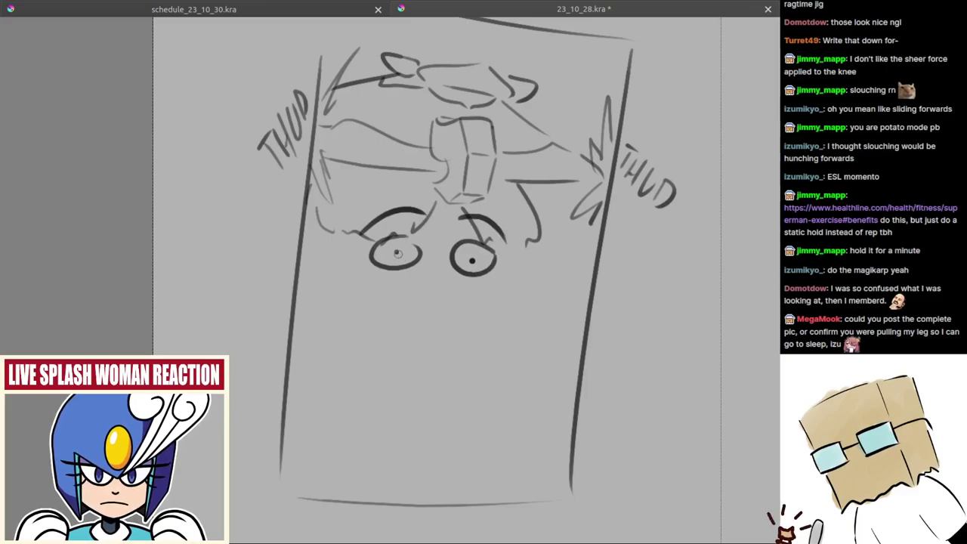
Fill in the dot pupils and draw a small open mouth below and between the eyes
left_click_drag(398, 252, 397, 254)
left_click_drag(471, 259, 473, 261)
mouse_move(435, 288)
left_mouse_down()
mouse_move(418, 276)
mouse_move(467, 261)
left_mouse_up()
mouse_move(423, 285)
left_mouse_down()
mouse_move(449, 293)
mouse_move(432, 280)
mouse_move(449, 286)
mouse_move(423, 286)
mouse_move(454, 284)
mouse_move(434, 294)
left_mouse_up()
key("ctrl+z")
key("ctrl+z")
key("ctrl+z")
key("ctrl+z")
key("ctrl+z")
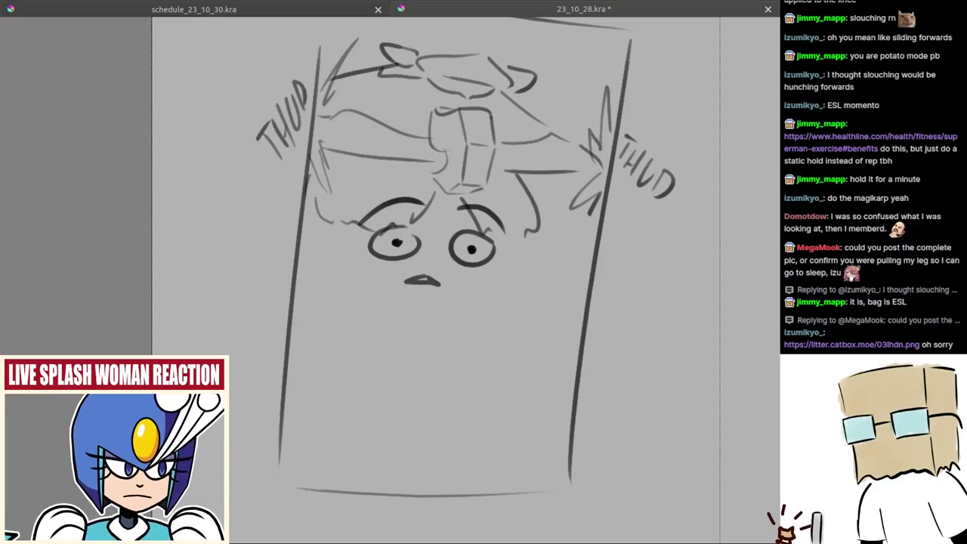
Examine the photo and illustration of the seated figure on an empty part of the canvas, and return to the doorframe sketch
scroll(588, 220, "down", 4)
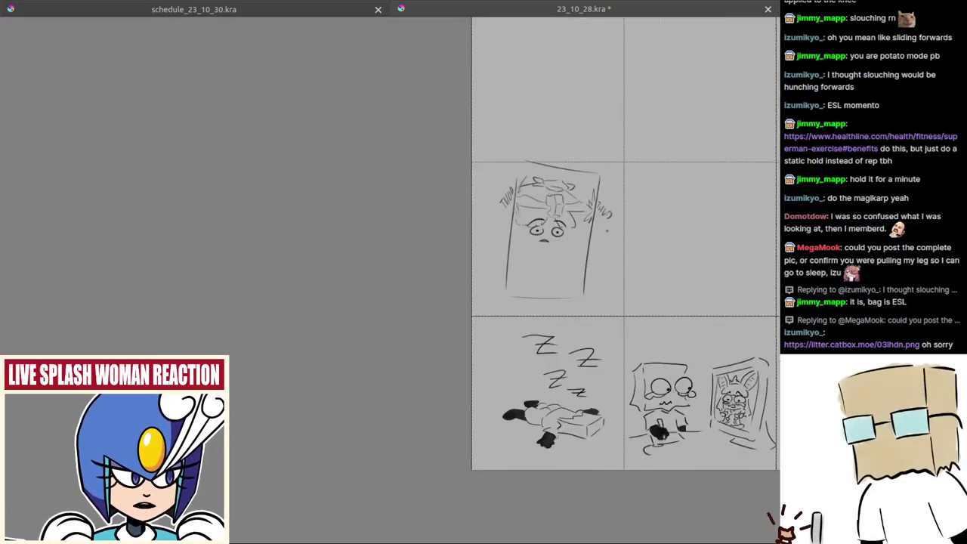
left_click_drag(718, 237, 382, 237)
mouse_move(760, 24)
left_mouse_down()
mouse_move(458, 158)
mouse_move(535, 238)
left_mouse_up()
scroll(603, 269, "up", 4)
left_click_drag(697, 284, 602, 244)
mouse_move(688, 233)
left_mouse_down()
mouse_move(692, 210)
mouse_move(615, 150)
left_mouse_up()
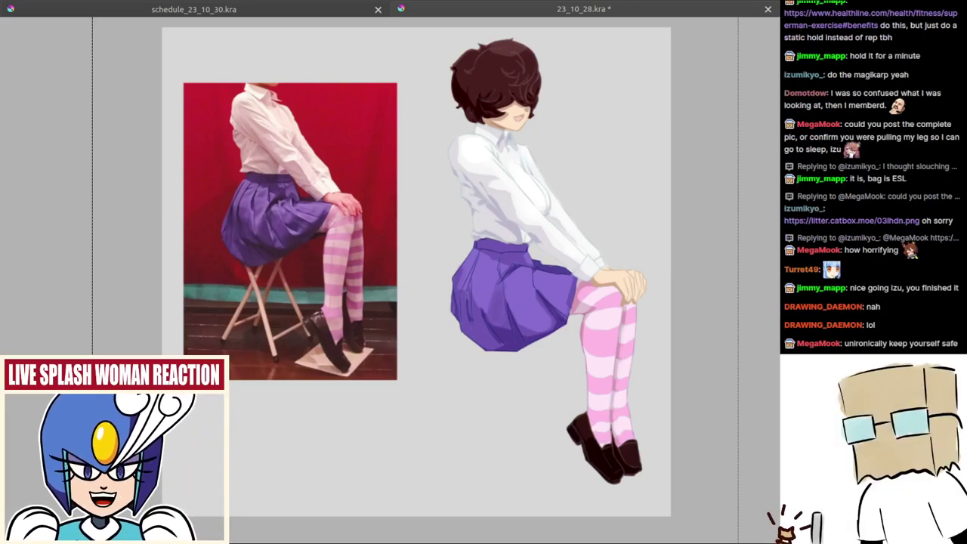
scroll(453, 296, "down", 5)
scroll(442, 339, "down", 1)
left_click_drag(358, 349, 615, 294)
left_click_drag(367, 317, 570, 277)
left_click_drag(391, 372, 437, 299)
scroll(436, 300, "up", 8)
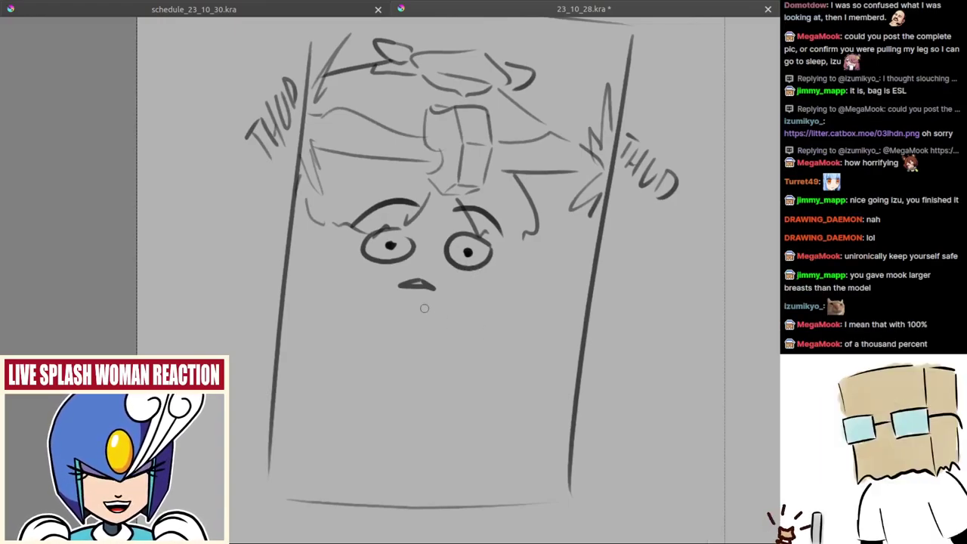
Select the mouth with a rectangular selection, nudge it with the Move tool and deselect it
scroll(420, 278, "up", 1)
key("ctrl+r")
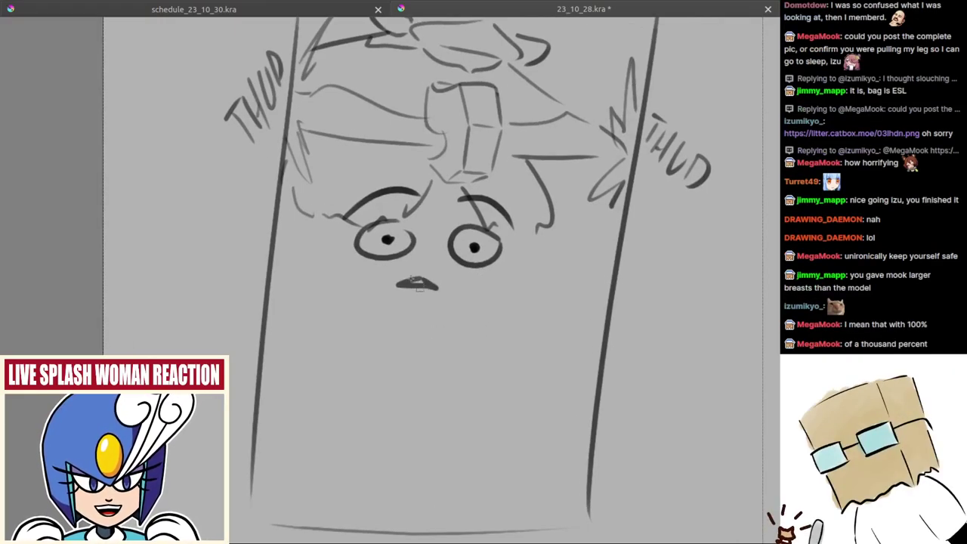
left_click_drag(392, 267, 450, 305)
key("t")
left_click_drag(433, 307, 440, 304)
key("ctrl+shift+a")
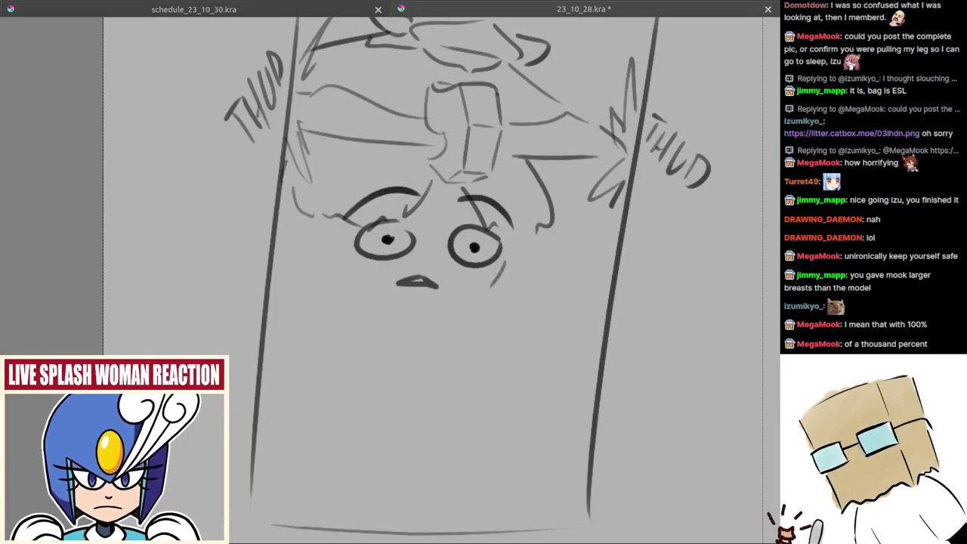
Draw a wide curved chin line beneath the mouth
left_click_drag(504, 267, 464, 306)
key("ctrl+z")
key("ctrl+z")
mouse_move(349, 287)
left_mouse_down()
mouse_move(480, 277)
mouse_move(495, 254)
mouse_move(457, 304)
mouse_move(483, 290)
left_mouse_up()
key("ctrl+z")
key("ctrl+z")
key("ctrl+z")
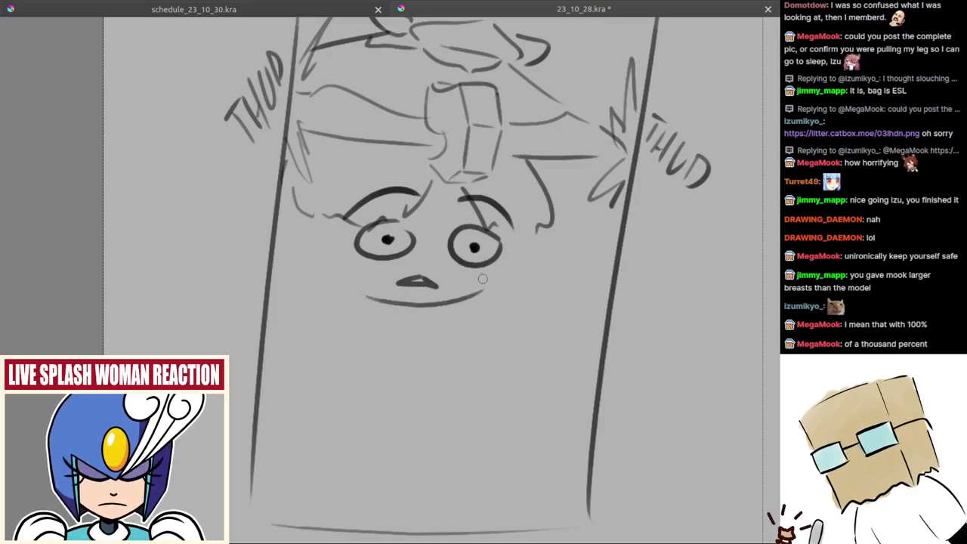
Draw the right cheek curve and the outer hair lock beside it
left_click_drag(518, 248, 483, 287)
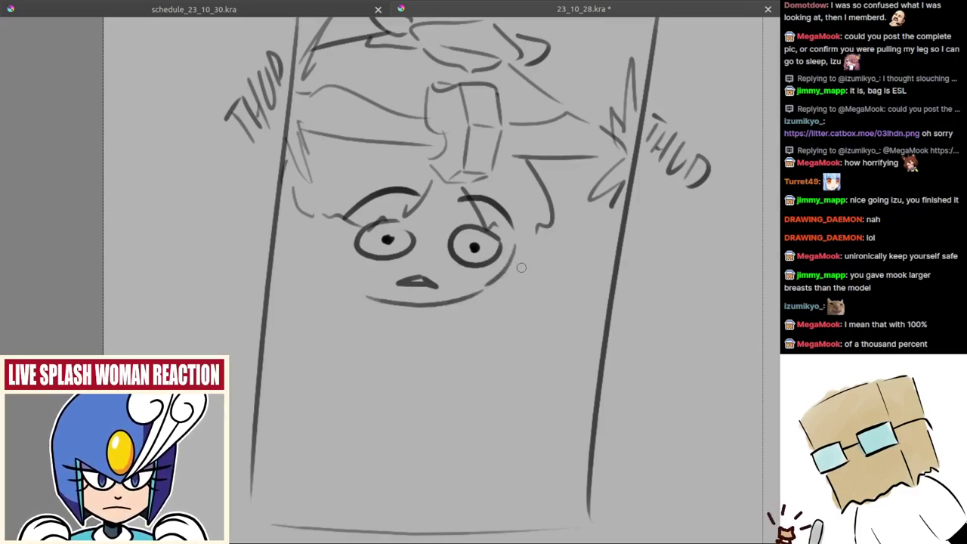
mouse_move(517, 264)
left_mouse_down()
mouse_move(502, 255)
mouse_move(529, 231)
left_mouse_up()
key("ctrl+z")
left_click_drag(500, 275, 482, 286)
Redraw the left side hair lock near the doorframe and the left jaw curve joining the chin
mouse_move(323, 236)
left_mouse_down()
mouse_move(379, 256)
mouse_move(360, 267)
mouse_move(385, 253)
mouse_move(414, 311)
left_mouse_up()
key("ctrl+z")
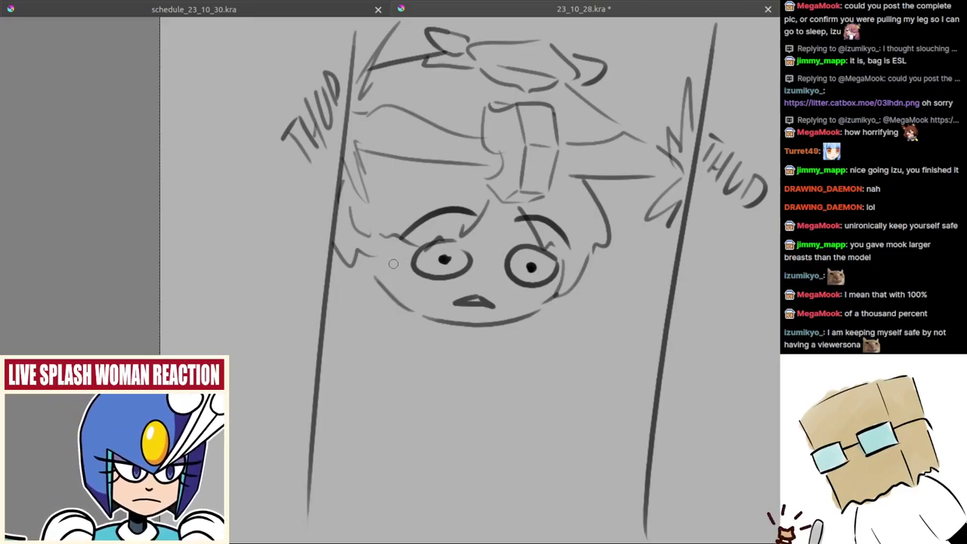
key("ctrl+z")
key("ctrl+z")
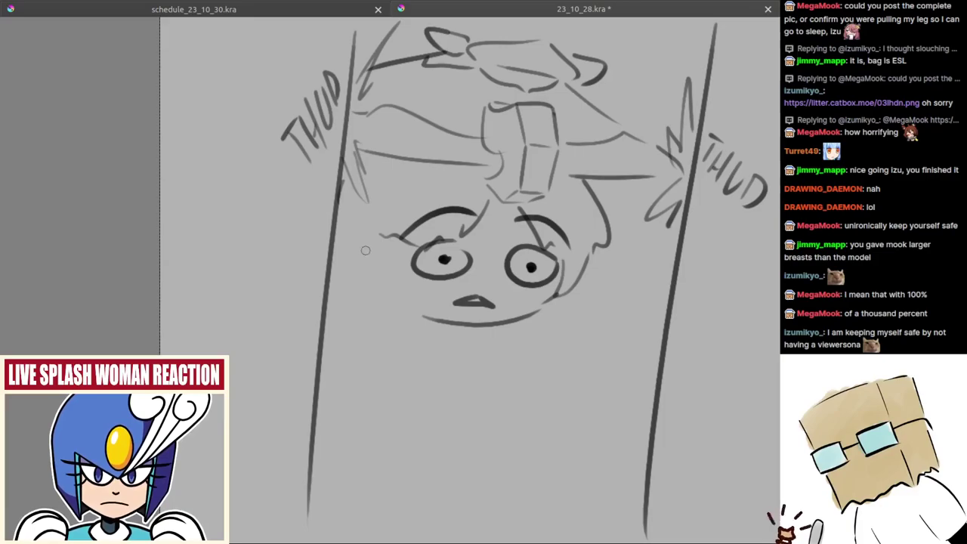
mouse_move(381, 239)
left_mouse_down()
mouse_move(380, 263)
mouse_move(388, 264)
mouse_move(377, 261)
left_mouse_up()
key("ctrl+z")
key("ctrl+z")
mouse_move(339, 237)
left_mouse_down()
mouse_move(356, 277)
mouse_move(367, 266)
left_mouse_up()
key("ctrl+z")
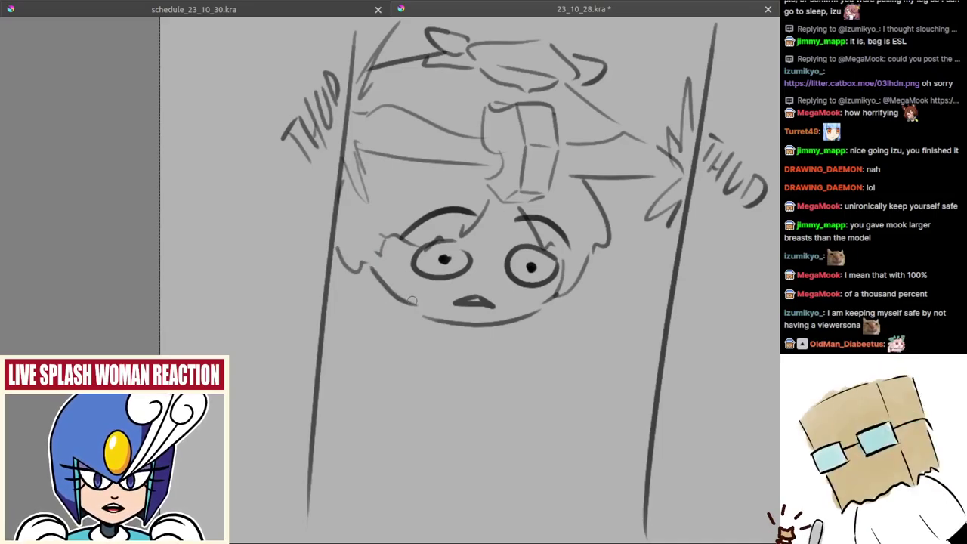
key("ctrl+z")
mouse_move(383, 260)
left_mouse_down()
mouse_move(368, 281)
mouse_move(337, 261)
mouse_move(416, 308)
left_mouse_up()
Draw a short neck with a jagged collar edge below the left part of the chin
mouse_move(449, 356)
left_mouse_down()
mouse_move(432, 343)
mouse_move(412, 349)
mouse_move(468, 334)
mouse_move(454, 331)
left_mouse_up()
key("ctrl+z")
key("ctrl+z")
key("ctrl+z")
mouse_move(407, 306)
left_mouse_down()
mouse_move(409, 320)
mouse_move(439, 325)
left_mouse_up()
key("ctrl+z")
mouse_move(438, 324)
left_mouse_down()
mouse_move(467, 344)
mouse_move(438, 340)
mouse_move(424, 319)
mouse_move(440, 318)
left_mouse_up()
scroll(440, 318, "left", 1)
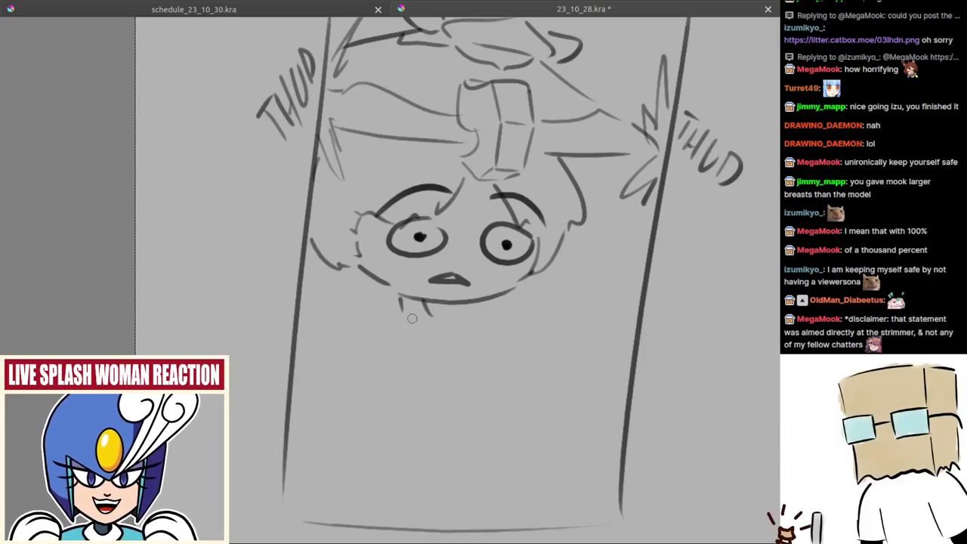
mouse_move(403, 313)
left_mouse_down()
mouse_move(450, 315)
mouse_move(420, 313)
left_mouse_up()
key("ctrl+z")
key("ctrl+z")
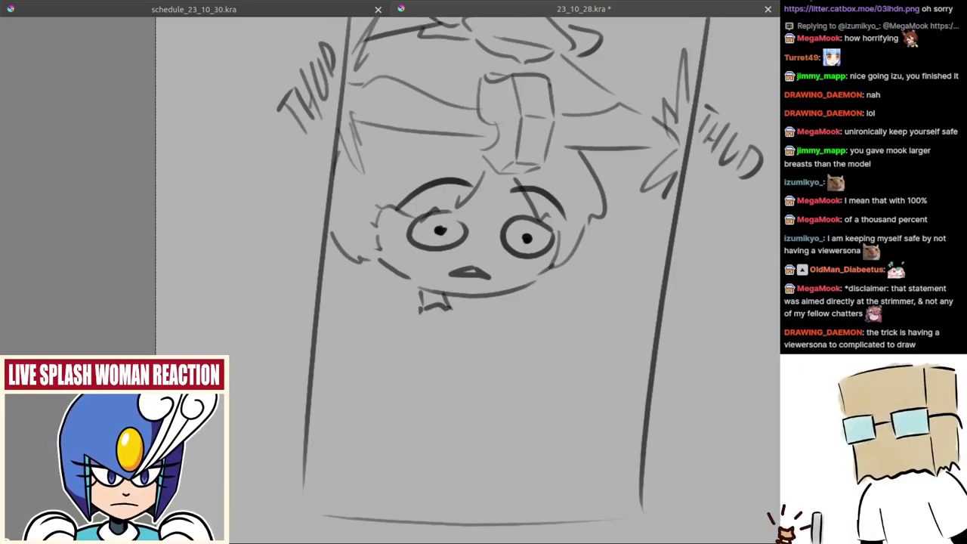
Sketch a curved band running down from the chin to a round shape with a small inner curve, right of the neck
mouse_move(499, 326)
left_mouse_down()
mouse_move(422, 300)
mouse_move(487, 306)
mouse_move(484, 298)
mouse_move(468, 311)
left_mouse_up()
key("ctrl+z")
key("ctrl+z")
left_click(450, 294)
mouse_move(482, 304)
left_mouse_down()
mouse_move(493, 332)
mouse_move(476, 349)
mouse_move(491, 320)
mouse_move(511, 339)
mouse_move(496, 321)
left_mouse_up()
key("ctrl+z")
key("ctrl+z")
key("ctrl+z")
key("ctrl+z")
key("ctrl+z")
key("ctrl+z")
mouse_move(480, 318)
left_mouse_down()
mouse_move(504, 350)
mouse_move(492, 321)
mouse_move(494, 341)
left_mouse_up()
left_click_drag(488, 330, 504, 341)
Draw the left shoulder line sloping down from the collar
left_click_drag(412, 322, 407, 358)
key("ctrl+z")
left_click_drag(416, 319, 412, 368)
key("ctrl+z")
left_click_drag(417, 313, 394, 343)
mouse_move(519, 329)
left_mouse_down()
mouse_move(447, 321)
mouse_move(479, 323)
left_mouse_up()
key("ctrl+z")
left_click_drag(450, 312, 476, 328)
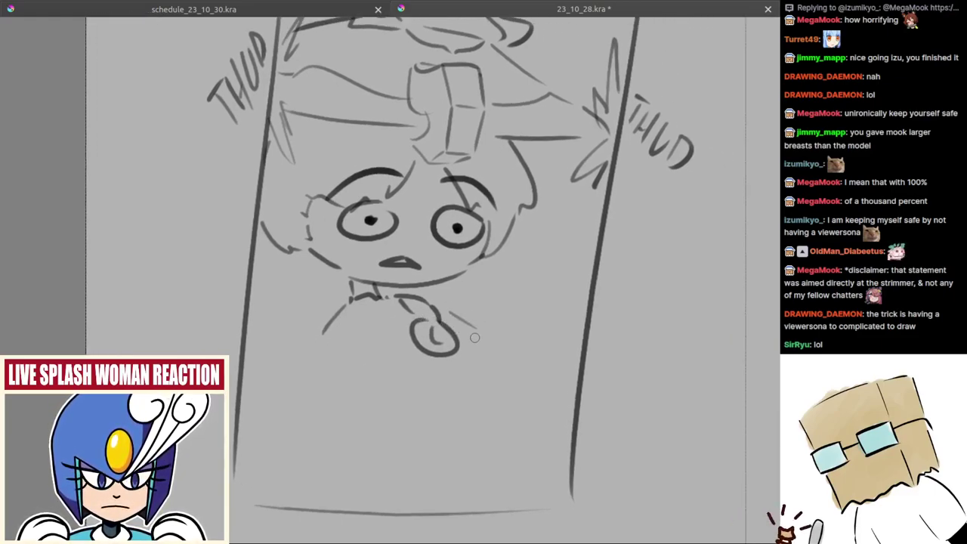
key("ctrl+z")
Add a short contour under the round shape and a short vertical torso stroke below the left shoulder
scroll(445, 322, "left", 1)
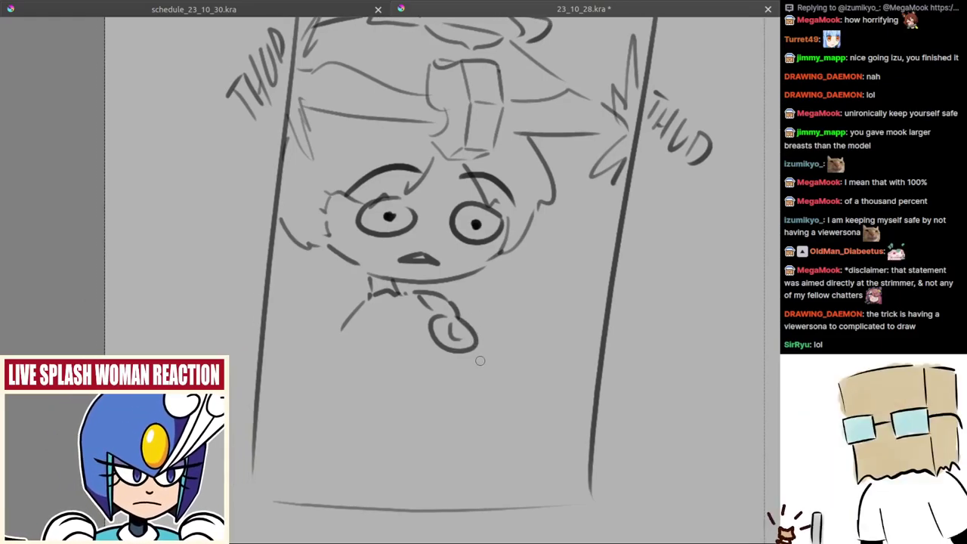
left_click_drag(454, 352, 478, 359)
mouse_move(358, 352)
left_mouse_down()
mouse_move(418, 338)
mouse_move(458, 371)
mouse_move(447, 353)
left_mouse_up()
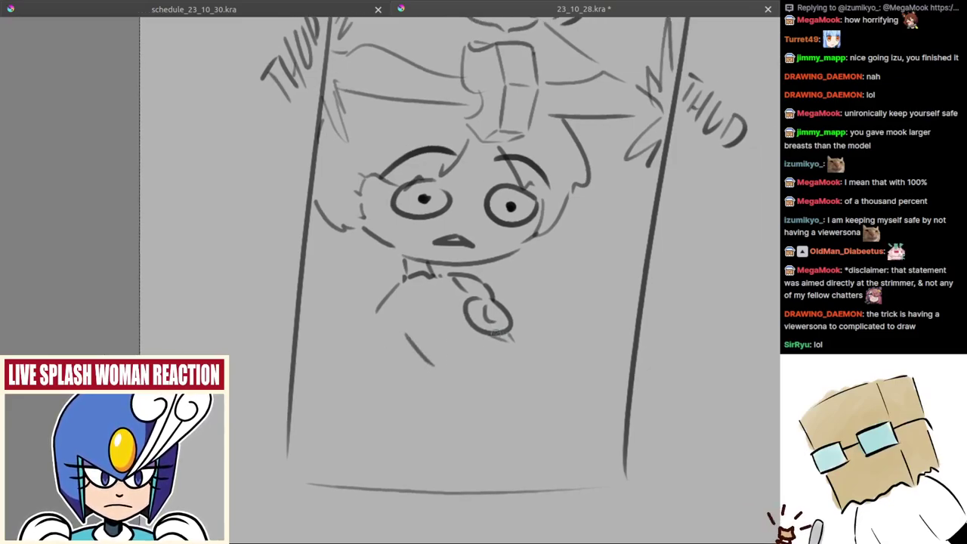
left_click_drag(487, 313, 444, 338)
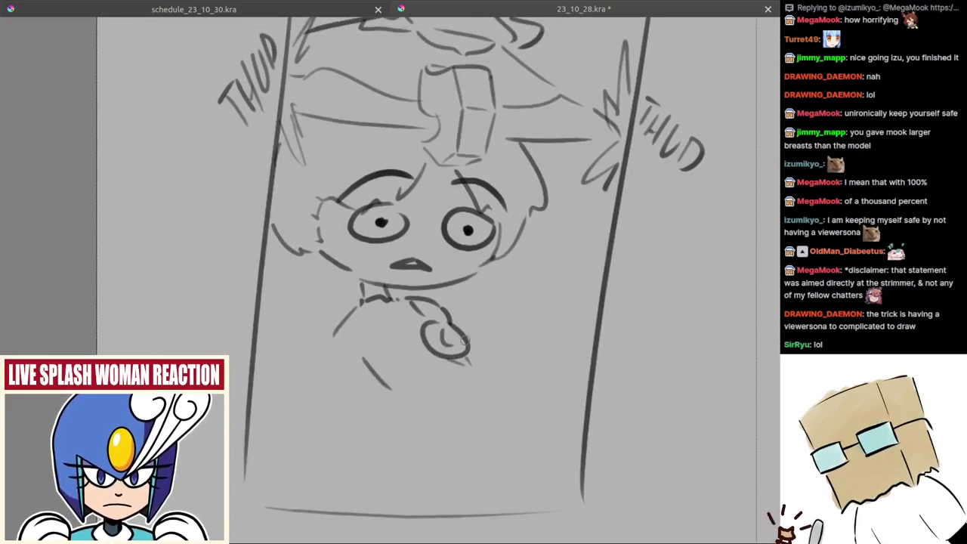
key("ctrl+z")
mouse_move(398, 364)
left_mouse_down()
mouse_move(425, 347)
mouse_move(401, 363)
left_mouse_up()
scroll(421, 354, "right", 2)
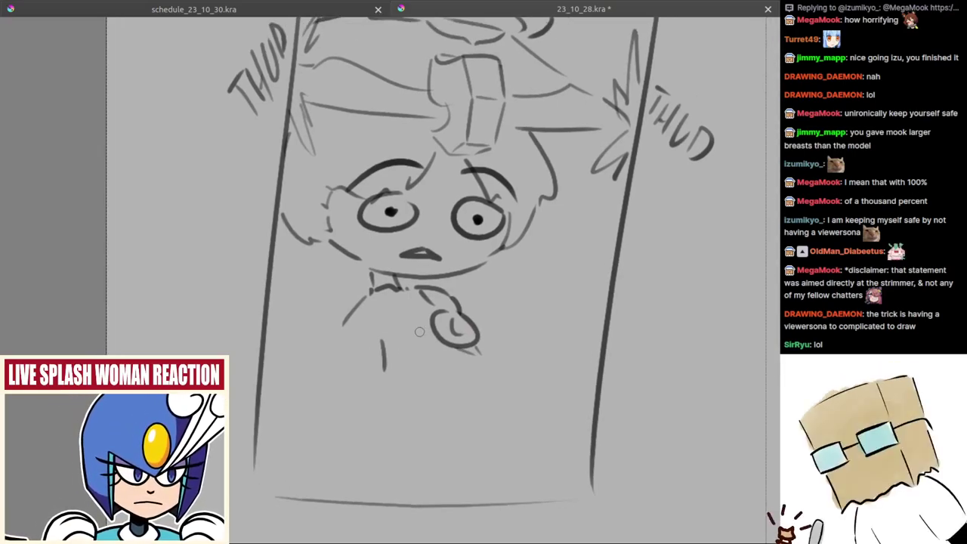
scroll(420, 354, "up", 2)
scroll(368, 311, "right", 1)
left_click_drag(535, 185, 481, 269)
mouse_move(503, 270)
left_mouse_down()
mouse_move(483, 291)
mouse_move(470, 275)
left_mouse_up()
left_click_drag(486, 268, 516, 291)
left_click_drag(488, 251, 503, 279)
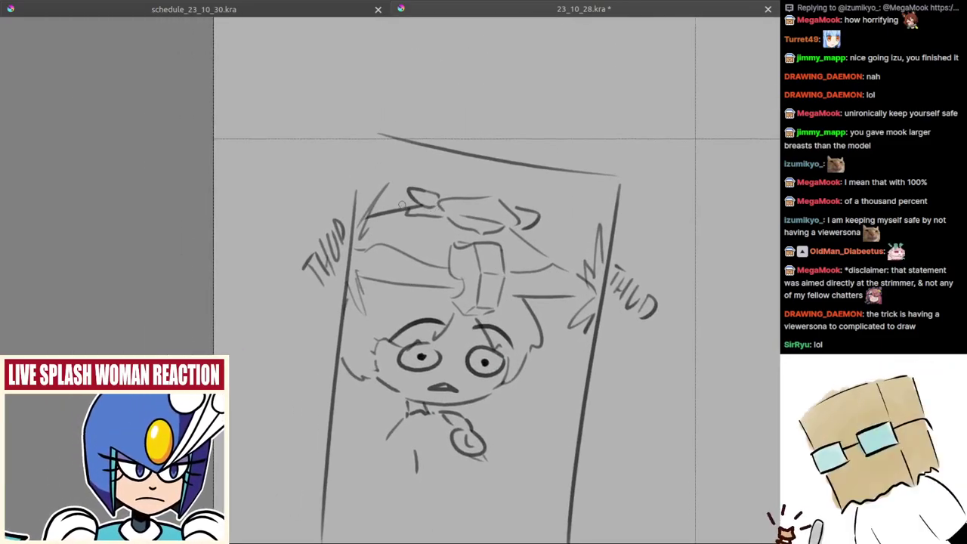
key("ctrl+z")
left_click_drag(380, 211, 415, 206)
key("ctrl+z")
Draw a long curved line down the torso, with short strokes at the torso's lower edge and beneath the round shape
left_click_drag(422, 278, 425, 269)
mouse_move(432, 445)
left_mouse_down()
mouse_move(456, 373)
mouse_move(442, 337)
mouse_move(457, 363)
left_mouse_up()
key("ctrl+z")
left_click_drag(548, 337, 550, 354)
key("ctrl+z")
left_click_drag(472, 290, 504, 351)
key("ctrl+z")
left_click_drag(464, 279, 500, 351)
key("ctrl+z")
mouse_move(465, 278)
left_mouse_down()
mouse_move(501, 355)
mouse_move(529, 351)
left_mouse_up()
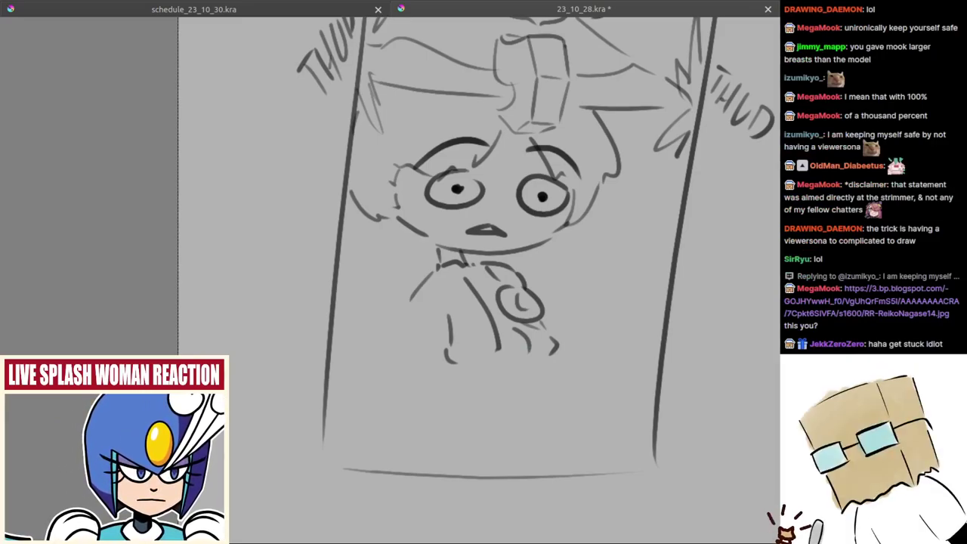
Examine the Reiko Nagase picture on the canvas, remove it and return to the doorframe sketch
scroll(591, 254, "down", 4)
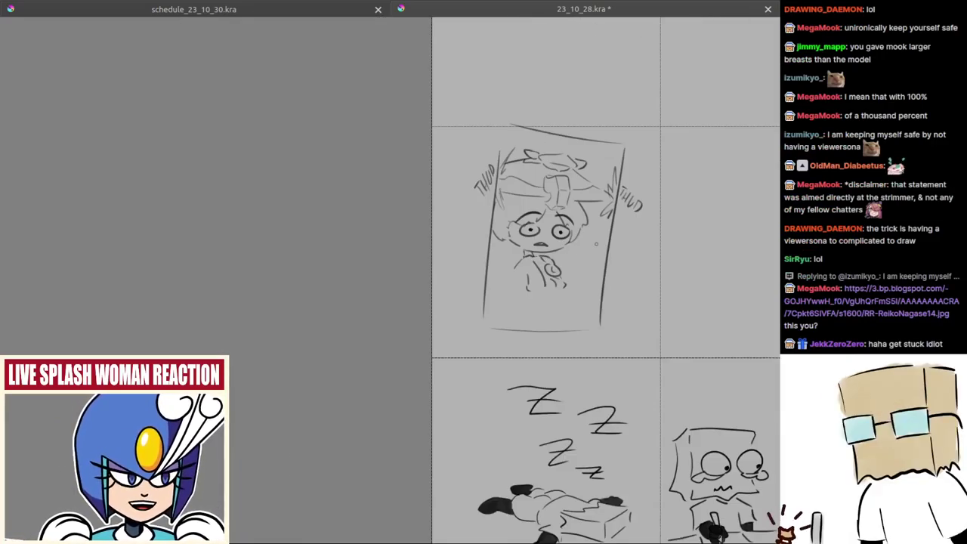
left_click_drag(591, 257, 260, 306)
left_click_drag(569, 272, 244, 332)
scroll(580, 216, "up", 2)
left_click_drag(552, 231, 544, 299)
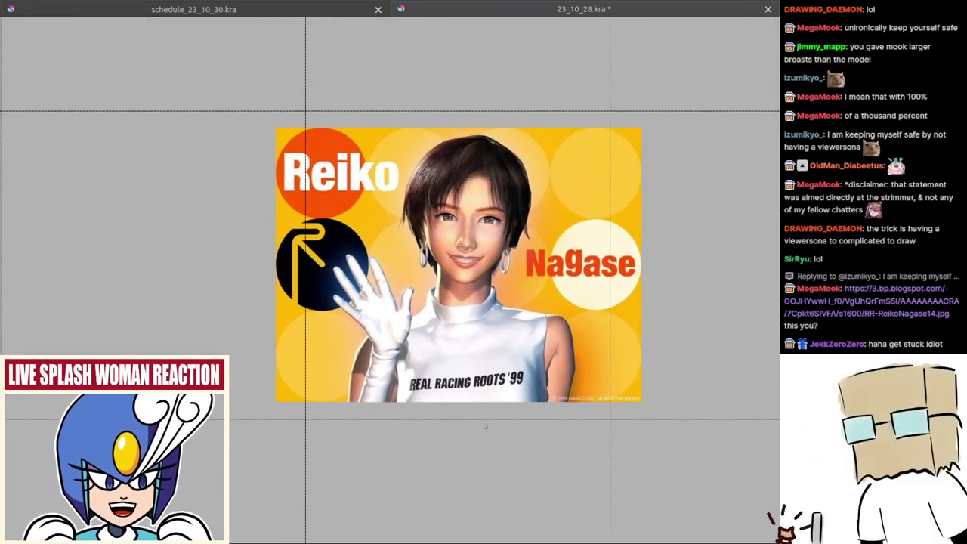
left_click_drag(324, 416, 510, 402)
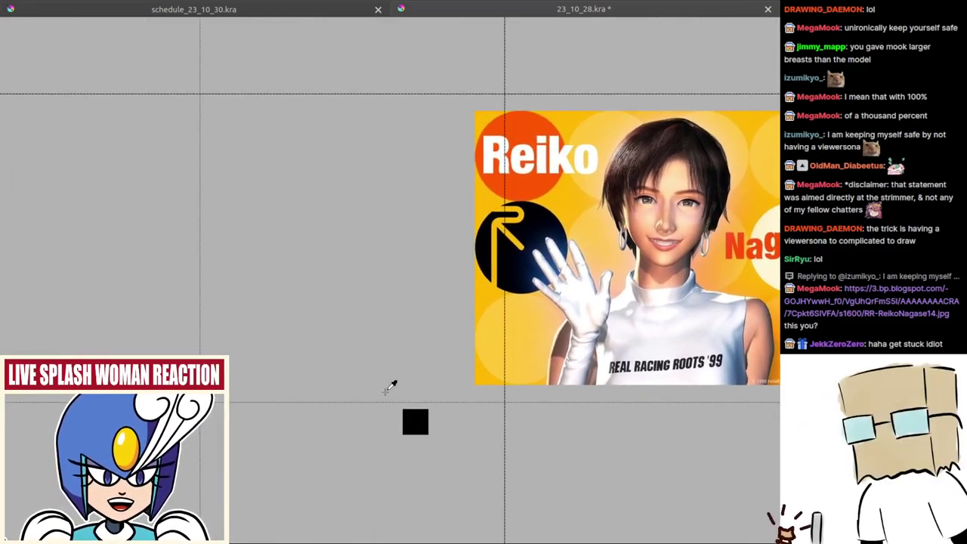
key("ctrl+z")
left_click_drag(320, 390, 510, 274)
mouse_move(364, 405)
left_mouse_down()
mouse_move(527, 345)
mouse_move(548, 321)
left_mouse_up()
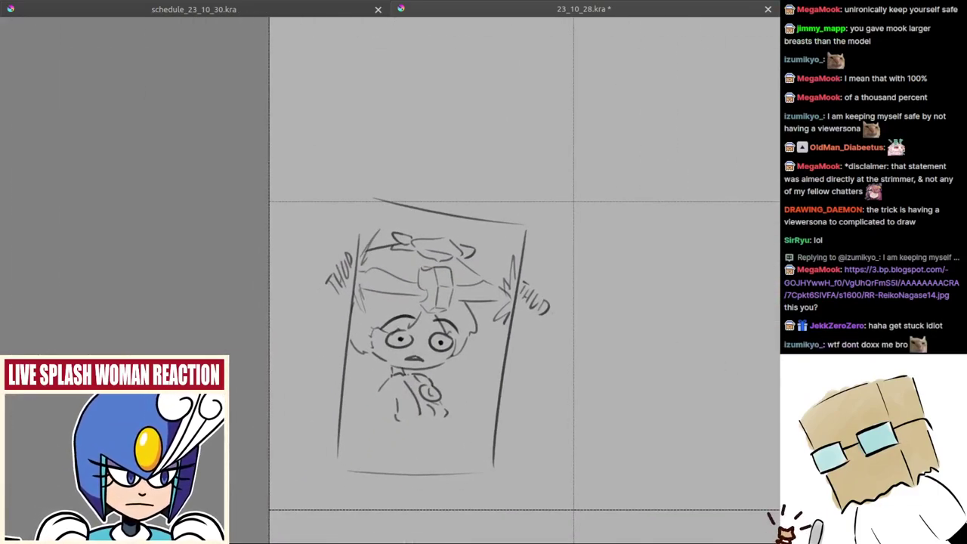
Redraw the left shoulder line of the foreground character, sloping down from the collar
mouse_move(383, 409)
left_mouse_down()
mouse_move(408, 334)
mouse_move(381, 352)
mouse_move(386, 374)
left_mouse_up()
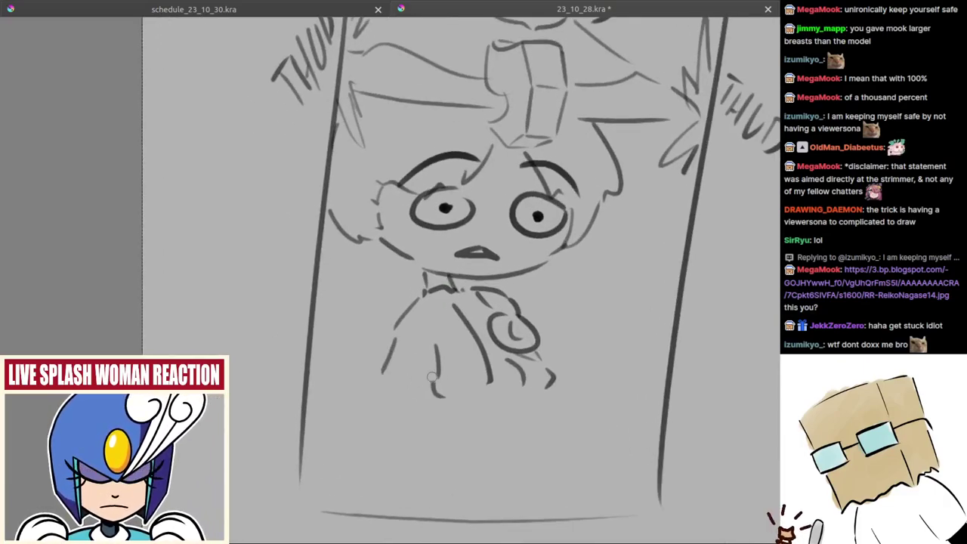
key("ctrl+z")
left_click_drag(390, 330, 374, 370)
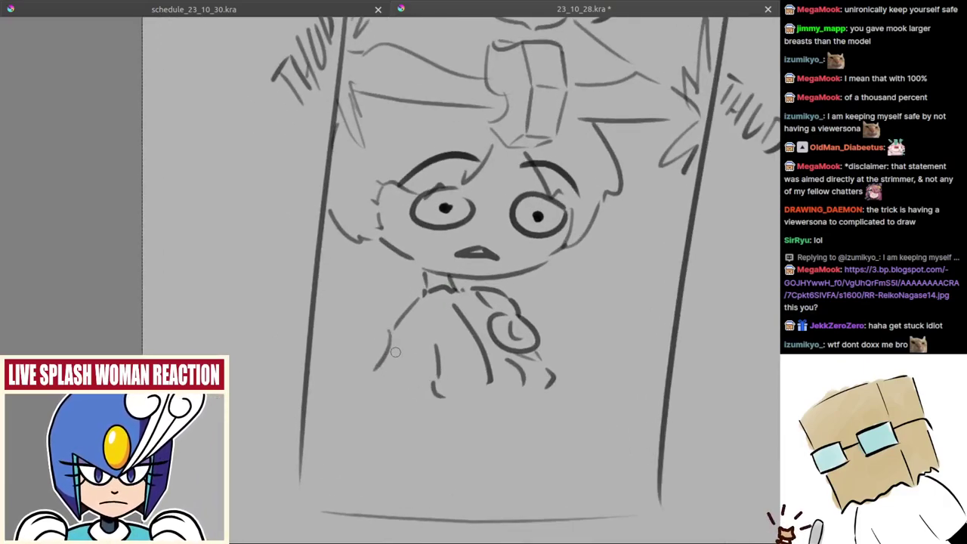
left_click_drag(442, 342, 402, 342)
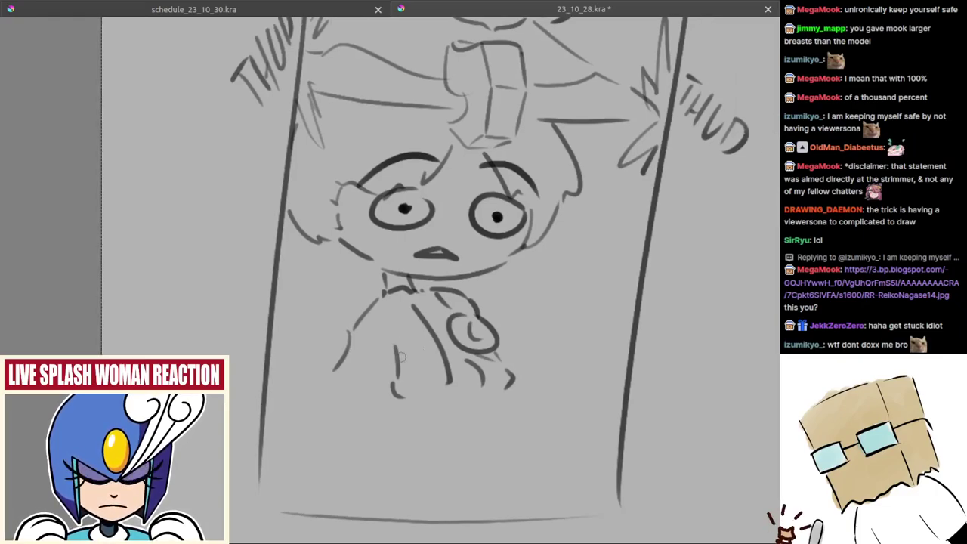
key("ctrl+z")
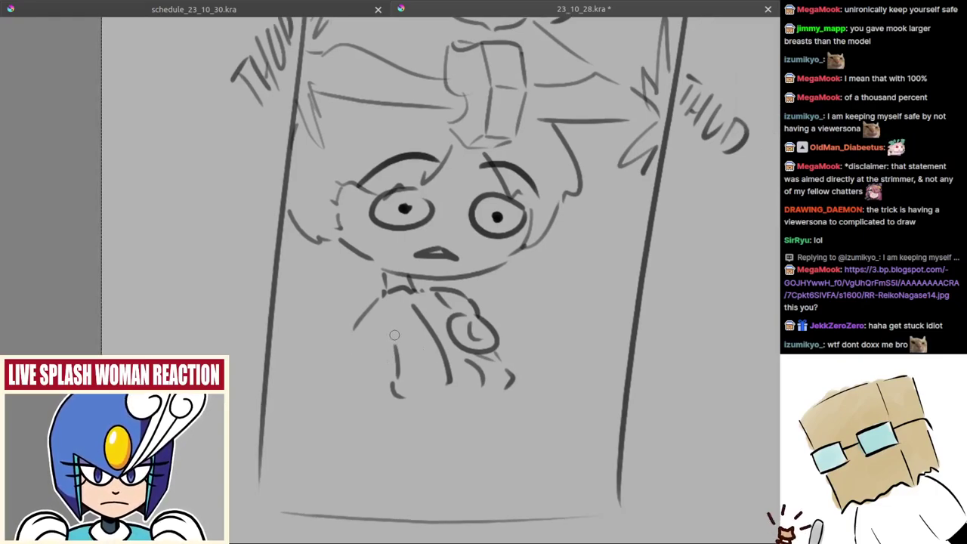
left_click_drag(396, 334, 424, 307)
key("ctrl+z")
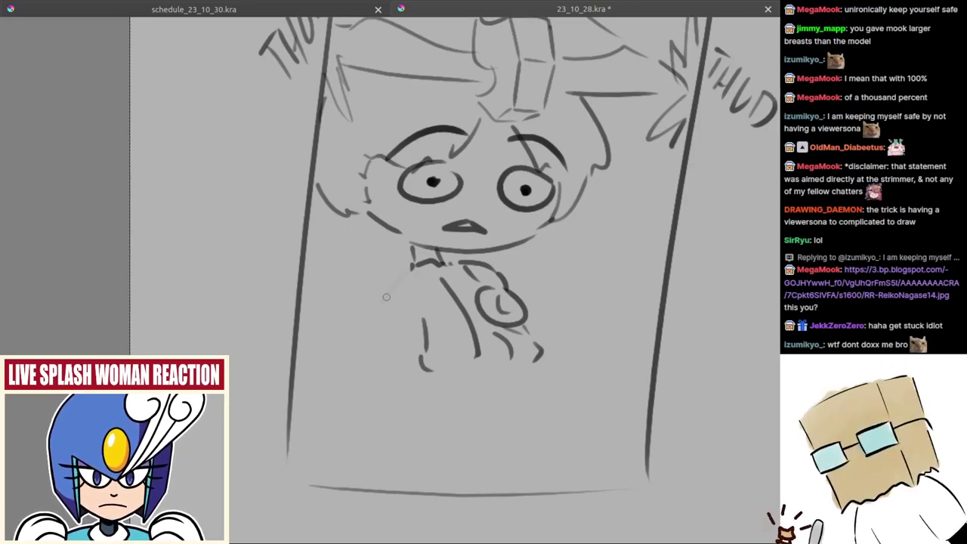
left_click_drag(408, 272, 383, 303)
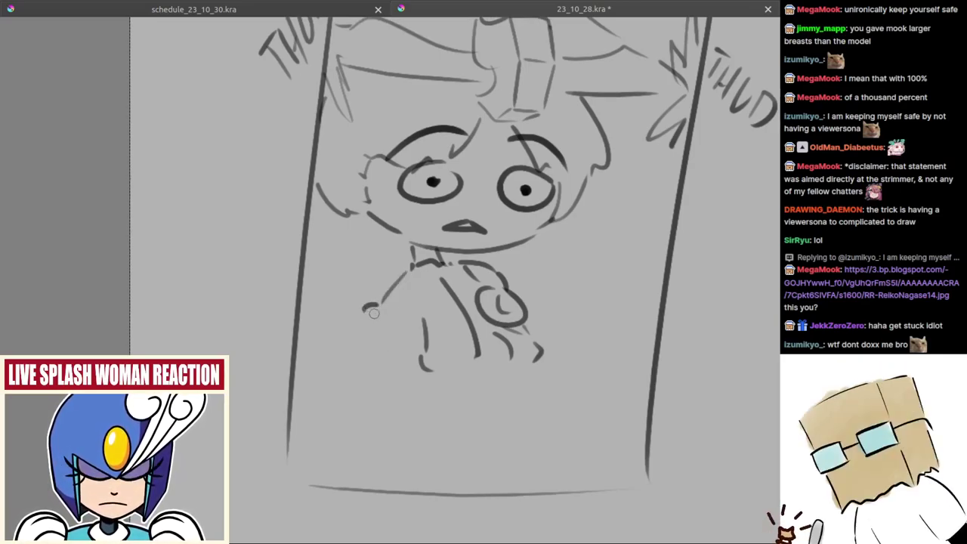
Draw the short left sleeve with its cuff and the forearm emerging from it
mouse_move(385, 308)
left_mouse_down()
mouse_move(409, 319)
mouse_move(415, 342)
left_mouse_up()
mouse_move(363, 319)
left_mouse_down()
mouse_move(354, 326)
mouse_move(362, 330)
left_mouse_up()
mouse_move(367, 334)
left_mouse_down()
mouse_move(403, 355)
mouse_move(396, 344)
mouse_move(444, 342)
mouse_move(382, 351)
mouse_move(424, 337)
left_mouse_up()
key("ctrl+z")
key("ctrl+z")
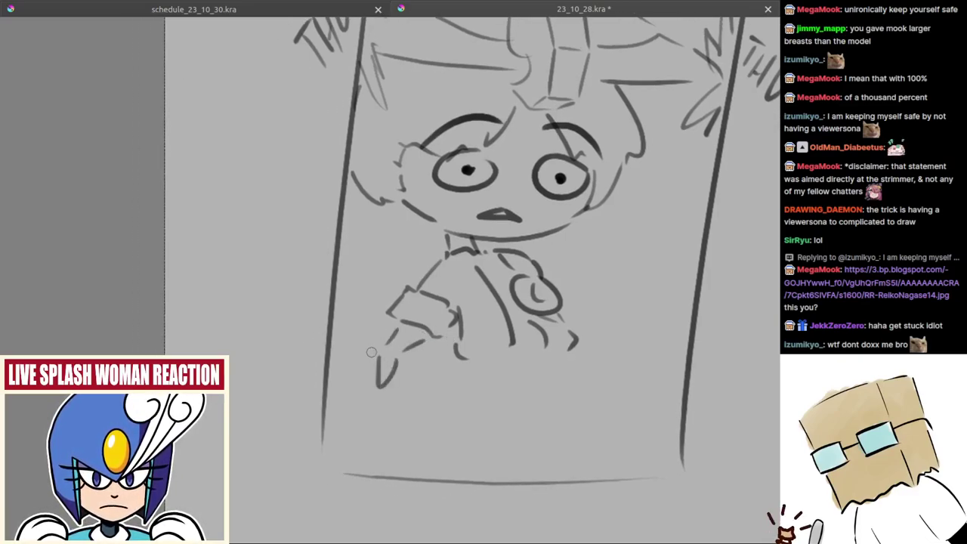
Draw the left hand with splayed fingers and add short strokes for the right arm behind the torso
mouse_move(384, 365)
left_mouse_down()
mouse_move(398, 363)
mouse_move(346, 344)
mouse_move(364, 368)
mouse_move(347, 365)
mouse_move(364, 385)
mouse_move(373, 378)
left_mouse_up()
key("ctrl+z")
key("ctrl+z")
left_click_drag(529, 343, 435, 348)
mouse_move(455, 275)
left_mouse_down()
mouse_move(488, 340)
mouse_move(494, 309)
left_mouse_up()
key("ctrl+z")
key("ctrl+z")
left_click_drag(449, 350, 439, 329)
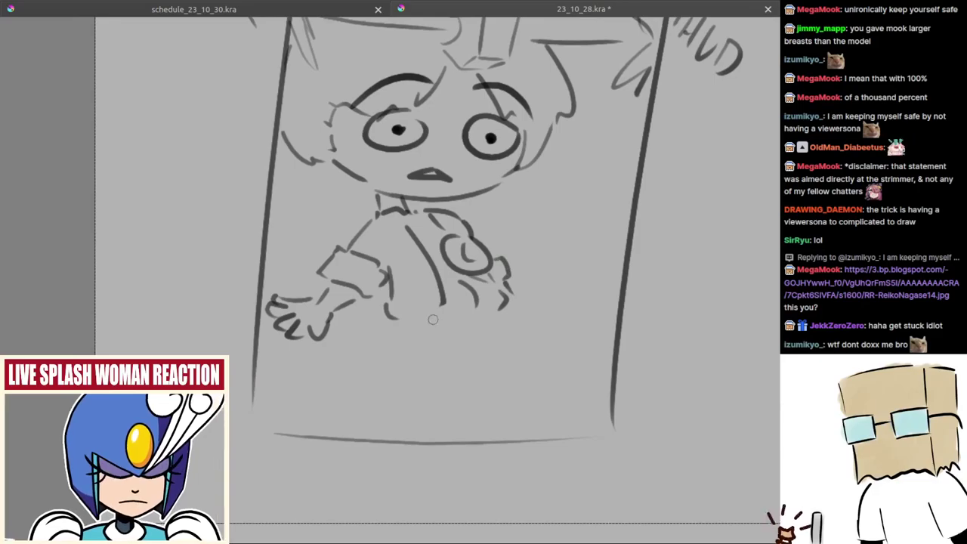
Draw the curved waistline under the torso and a round-ended strap hanging from its middle
left_click_drag(405, 318, 492, 306)
key("ctrl+z")
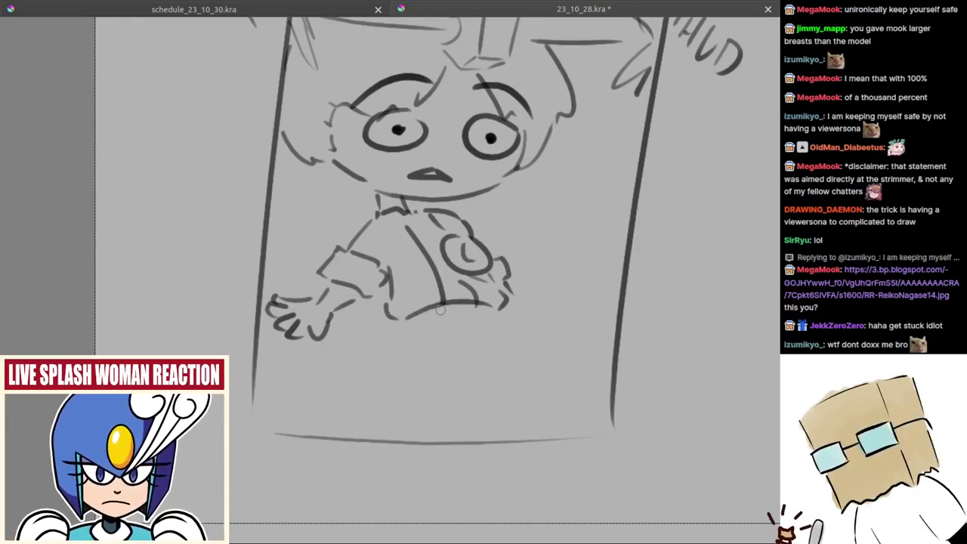
mouse_move(442, 315)
left_mouse_down()
mouse_move(409, 344)
mouse_move(429, 351)
left_mouse_up()
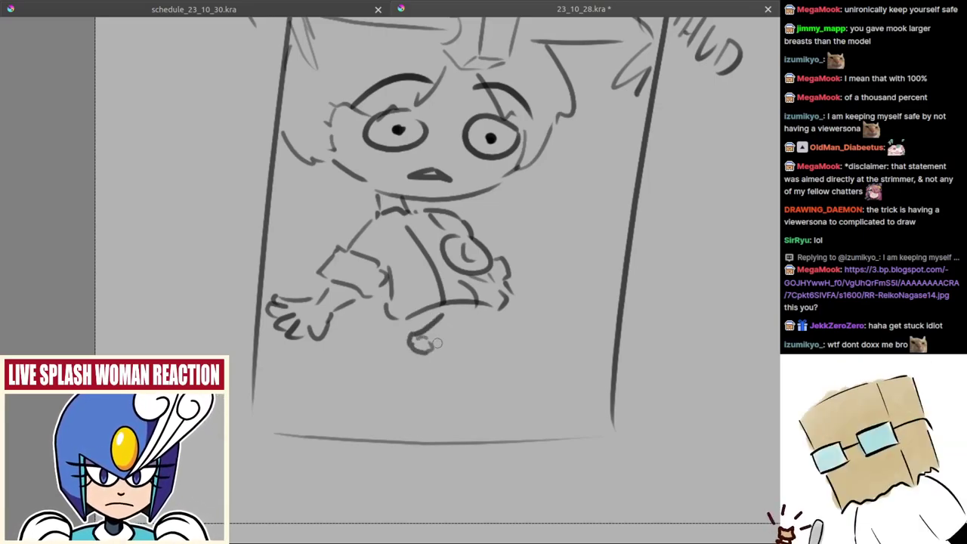
left_click_drag(452, 318, 433, 344)
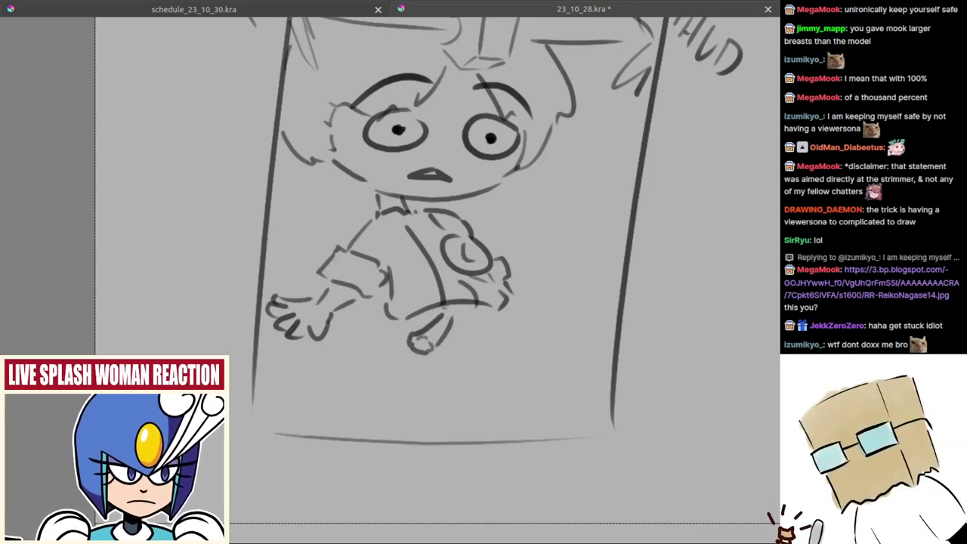
Darken the waist into a knotted belt and add a second round-ended strap on its right side
mouse_move(441, 305)
left_mouse_down()
mouse_move(454, 317)
mouse_move(475, 309)
mouse_move(458, 316)
mouse_move(468, 304)
mouse_move(486, 315)
mouse_move(497, 301)
mouse_move(499, 320)
mouse_move(524, 323)
left_mouse_up()
key("ctrl+z")
key("ctrl+z")
key("ctrl+z")
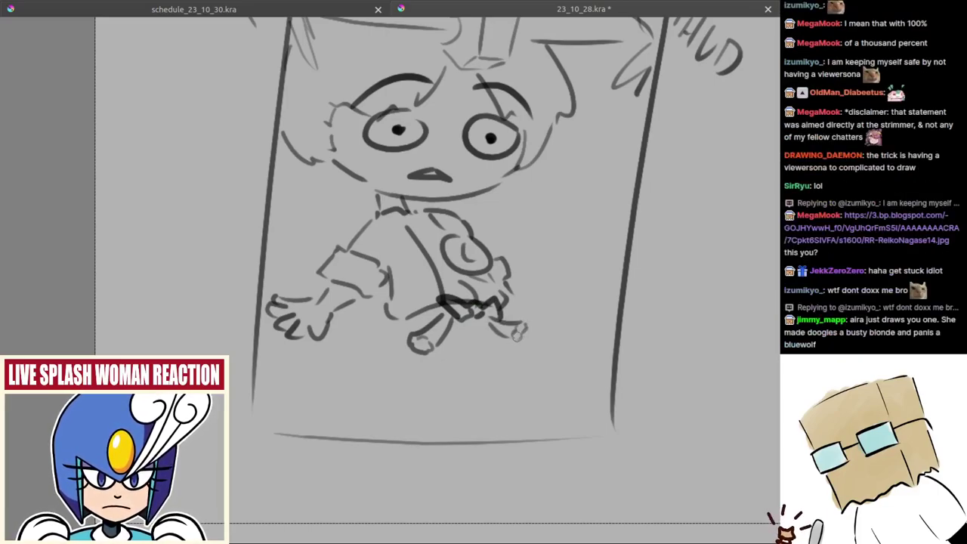
left_click_drag(452, 337, 460, 320)
left_click_drag(396, 340, 400, 367)
key("ctrl+z")
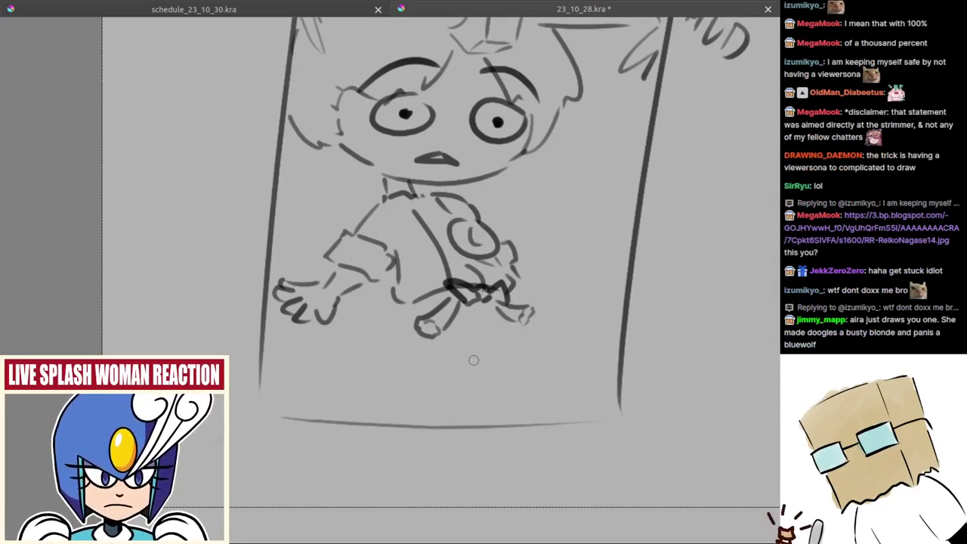
Draw the upper edge of the right thigh, extending outward from the belt
left_click_drag(468, 354, 430, 356)
mouse_move(501, 331)
left_mouse_down()
mouse_move(488, 366)
mouse_move(507, 356)
left_mouse_up()
key("ctrl+z")
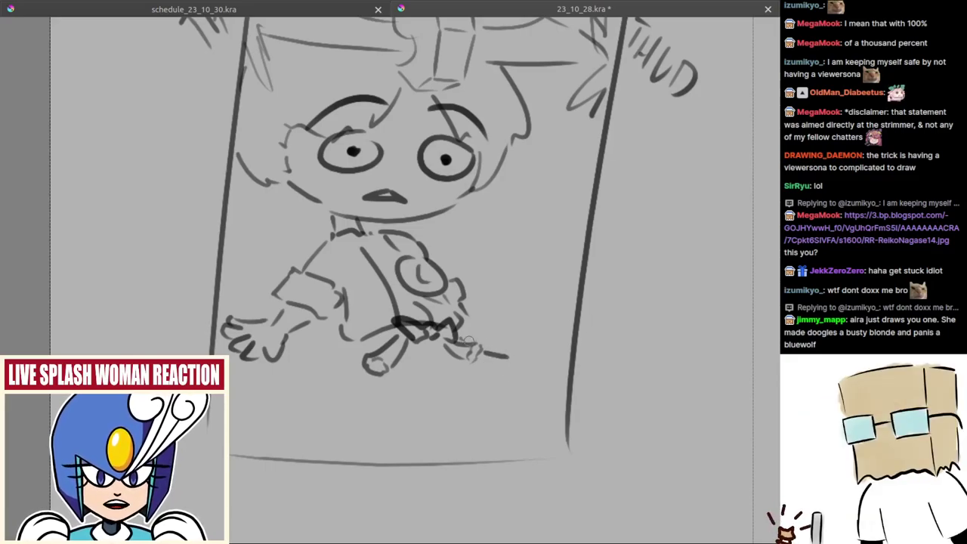
left_click_drag(462, 388, 485, 406)
key("ctrl+z")
key("ctrl+z")
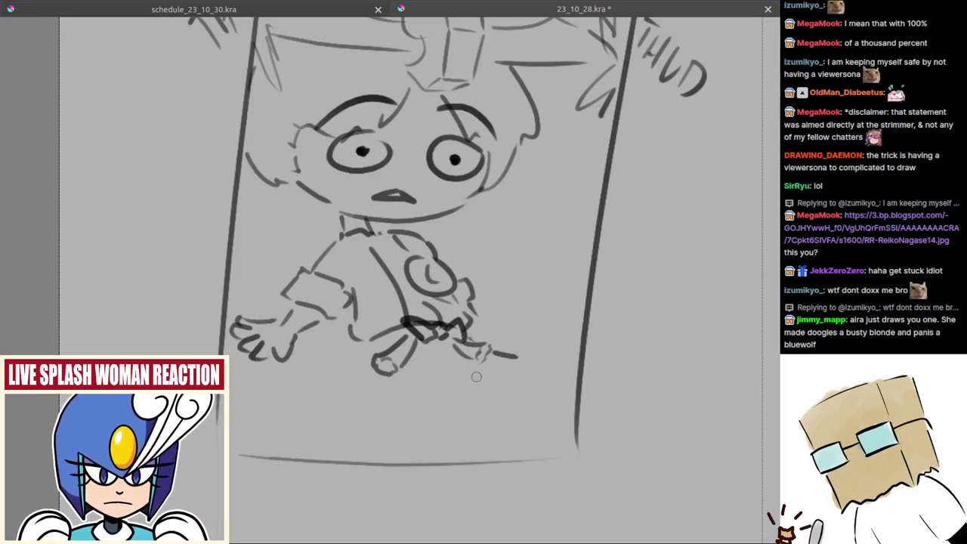
mouse_move(519, 355)
left_mouse_down()
mouse_move(534, 360)
mouse_move(474, 403)
mouse_move(491, 402)
left_mouse_up()
key("ctrl+z")
key("ctrl+z")
Draw the left leg of the shorts with its hem and the inner line between the two legs
left_click_drag(447, 380, 479, 408)
key("ctrl+z")
left_click_drag(434, 381, 462, 400)
mouse_move(437, 383)
left_mouse_down()
mouse_move(465, 386)
mouse_move(419, 409)
left_mouse_up()
mouse_move(469, 368)
left_mouse_down()
mouse_move(469, 401)
mouse_move(492, 411)
left_mouse_up()
left_click_drag(420, 415, 475, 408)
mouse_move(558, 392)
left_mouse_down()
mouse_move(481, 375)
mouse_move(498, 380)
mouse_move(492, 412)
left_mouse_up()
key("ctrl+z")
key("ctrl+z")
Draw the wrinkled knee opening of the right trouser leg with an outer shin line below it
left_click_drag(470, 355, 476, 389)
key("ctrl+z")
key("ctrl+z")
mouse_move(469, 354)
left_mouse_down()
mouse_move(484, 390)
mouse_move(472, 389)
left_mouse_up()
key("ctrl+z")
key("ctrl+z")
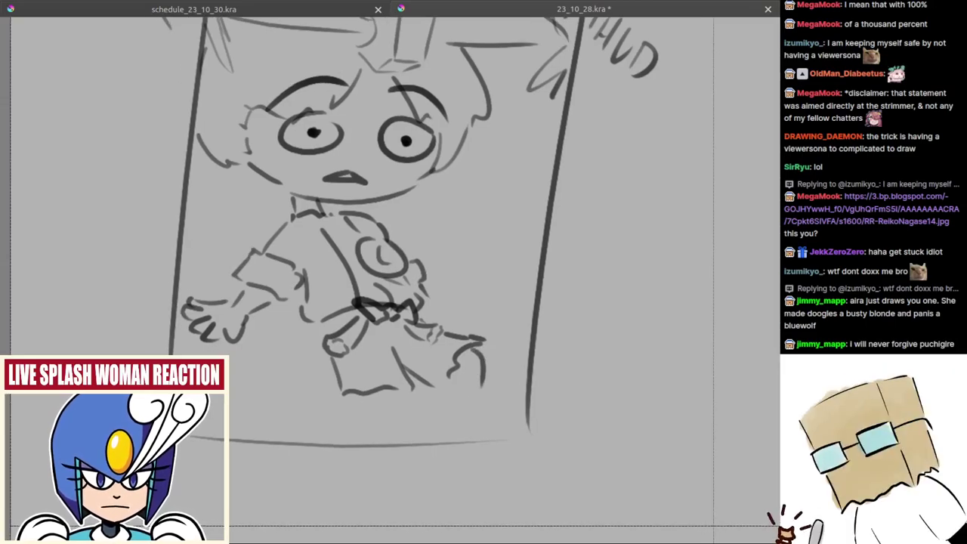
Undo the right shin's outer line and redraw it running down from the knee
key("ctrl+z")
key("ctrl+z")
left_click_drag(484, 352, 491, 395)
key("ctrl+z")
left_click_drag(476, 346, 487, 396)
key("ctrl+z")
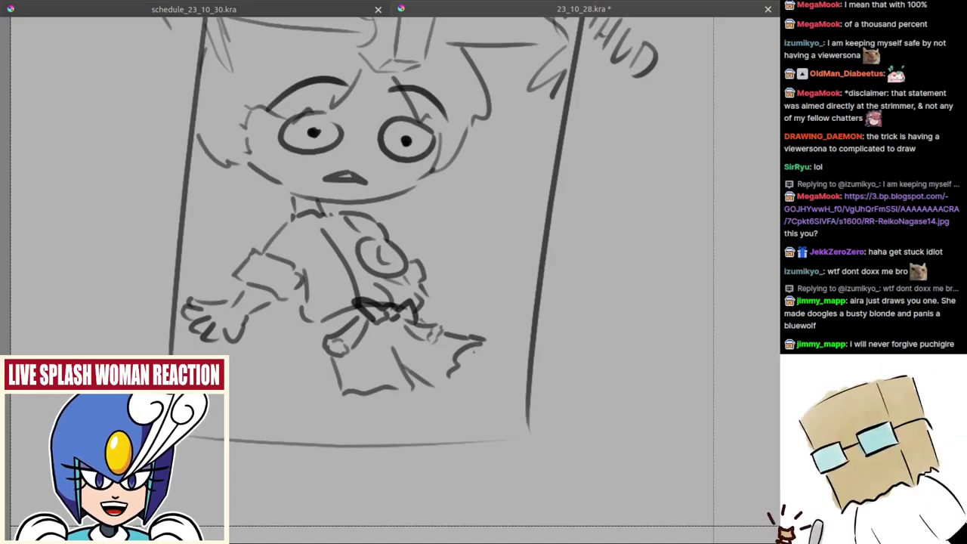
left_click_drag(473, 349, 499, 399)
key("ctrl+z")
mouse_move(473, 348)
left_mouse_down()
mouse_move(499, 402)
mouse_move(491, 393)
mouse_move(472, 417)
left_mouse_up()
key("ctrl+z")
key("ctrl+z")
key("ctrl+z")
Try an inner line for the right shin, undo it, and erase the right end of the floor line
mouse_move(454, 384)
left_mouse_down()
mouse_move(478, 420)
mouse_move(466, 408)
mouse_move(474, 412)
left_mouse_up()
key("ctrl+z")
key("ctrl+z")
key("ctrl+z")
key("ctrl+z")
mouse_move(453, 380)
left_mouse_down()
mouse_move(471, 411)
mouse_move(491, 400)
mouse_move(478, 394)
left_mouse_up()
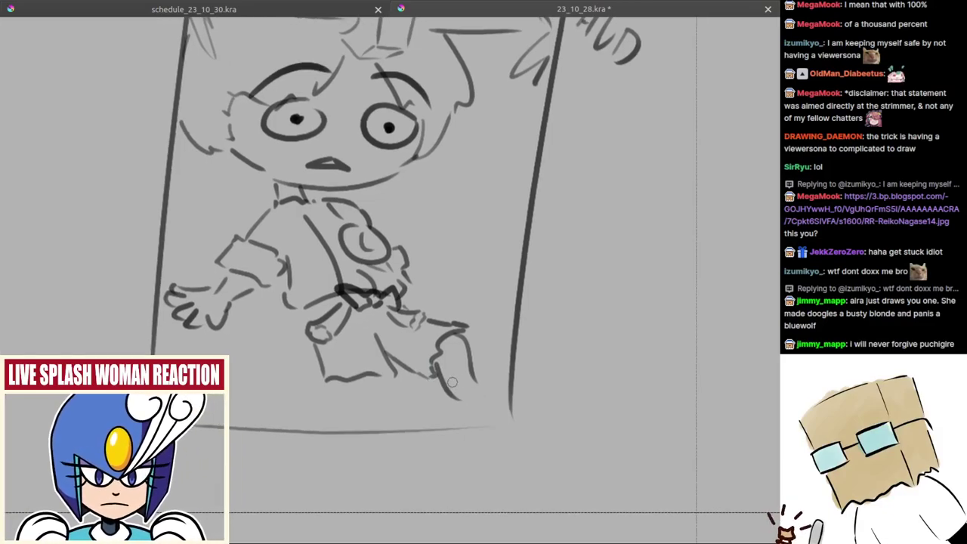
key("ctrl+z")
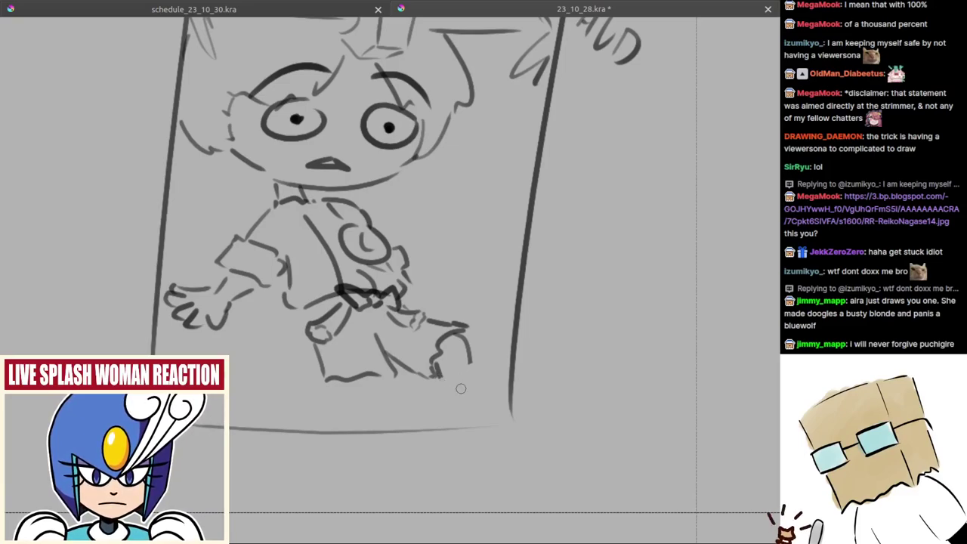
key("ctrl+z")
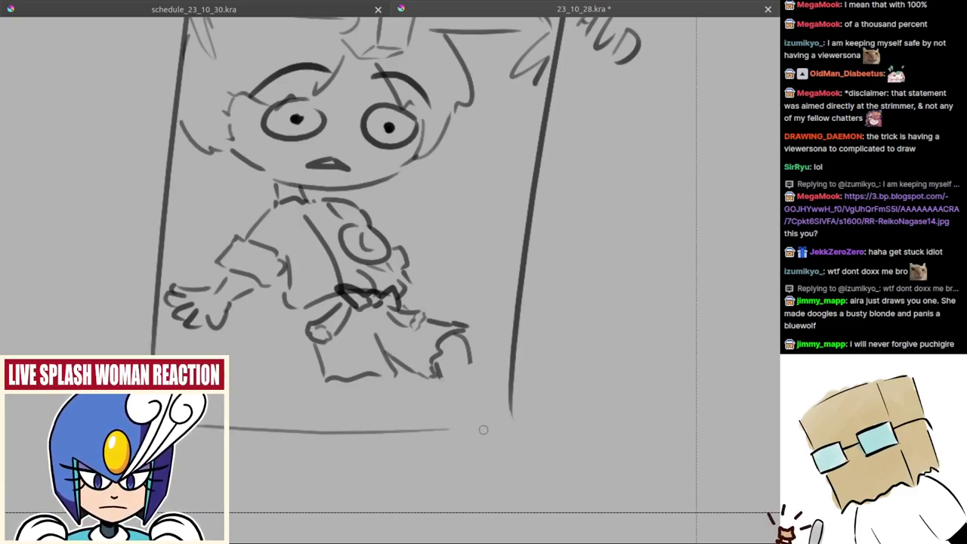
Draw the curved cuff across the right shin below the knee
mouse_move(441, 375)
left_mouse_down()
mouse_move(472, 363)
mouse_move(483, 386)
left_mouse_up()
key("ctrl+z")
key("ctrl+z")
key("ctrl+z")
key("ctrl+z")
key("ctrl+z")
Draw both sides of the lower right leg below the cuff and the top edge of the shoe
mouse_move(436, 383)
left_mouse_down()
mouse_move(445, 399)
mouse_move(492, 420)
left_mouse_up()
key("ctrl+z")
mouse_move(484, 386)
left_mouse_down()
mouse_move(496, 424)
mouse_move(485, 414)
mouse_move(456, 421)
mouse_move(504, 410)
mouse_move(528, 418)
left_mouse_up()
key("ctrl+z")
key("ctrl+z")
key("ctrl+z")
key("ctrl+z")
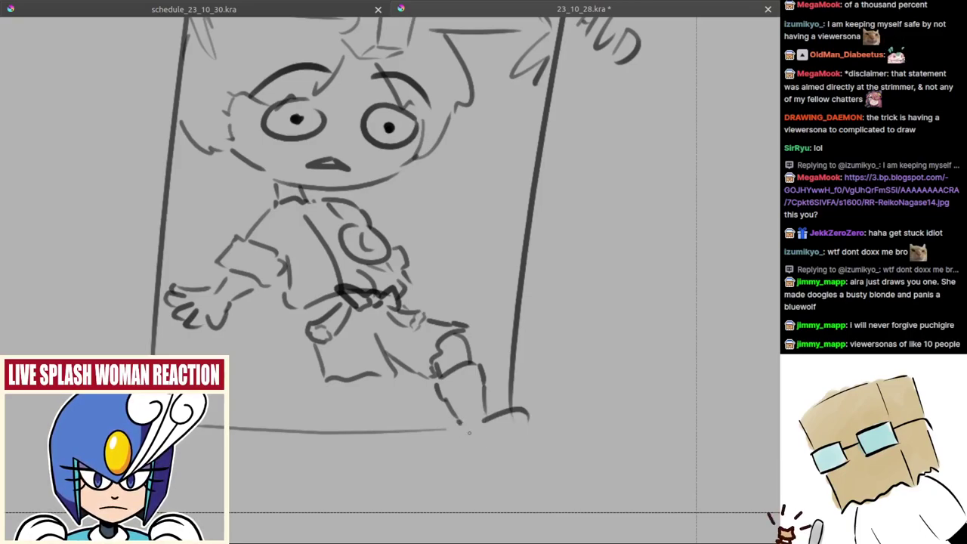
Draw the thick sole of the right shoe and close its outline at the heel
left_click_drag(459, 435, 520, 423)
key("ctrl+z")
mouse_move(458, 428)
left_mouse_down()
mouse_move(516, 424)
mouse_move(511, 402)
mouse_move(526, 411)
left_mouse_up()
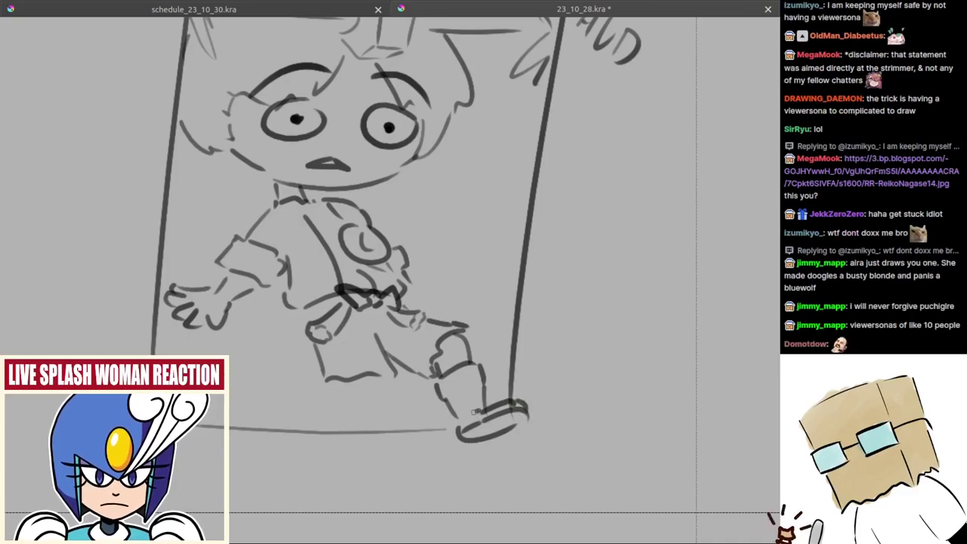
left_click_drag(466, 413, 460, 431)
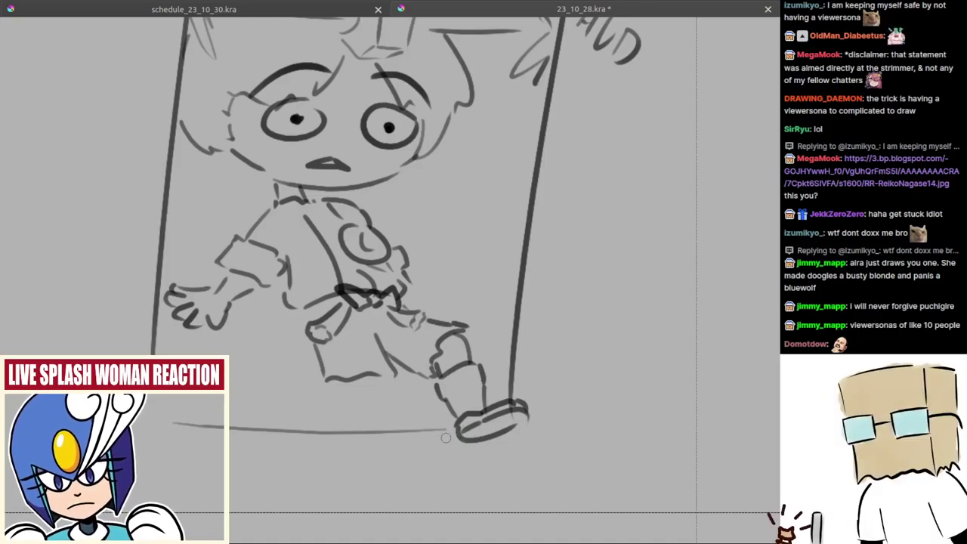
Draw a jagged hair tuft and a short loose strand below the left side of the head
left_click_drag(426, 437, 503, 476)
scroll(477, 438, "down", 3)
scroll(473, 464, "up", 3)
left_click_drag(449, 406, 479, 444)
scroll(380, 325, "up", 1)
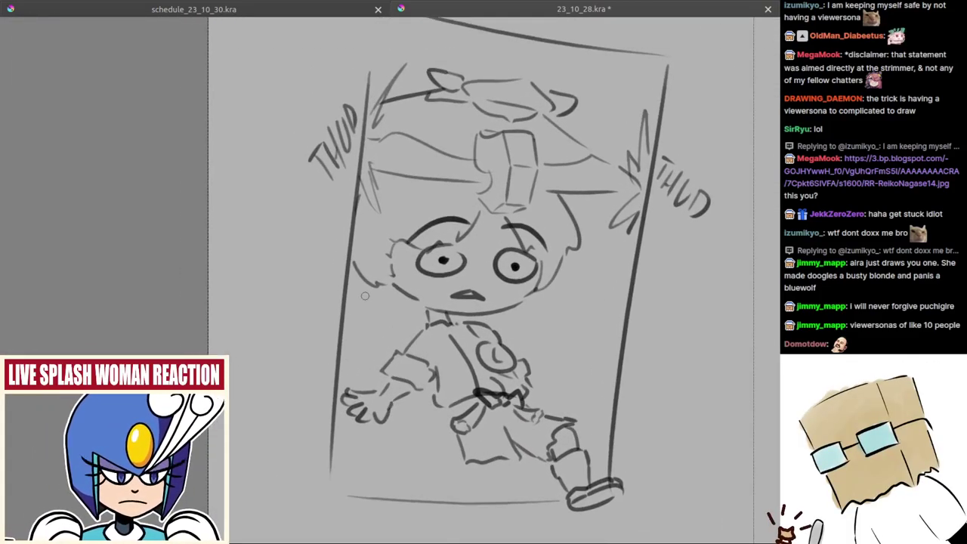
mouse_move(373, 292)
left_mouse_down()
mouse_move(359, 310)
mouse_move(384, 307)
left_mouse_up()
left_click_drag(382, 312, 408, 322)
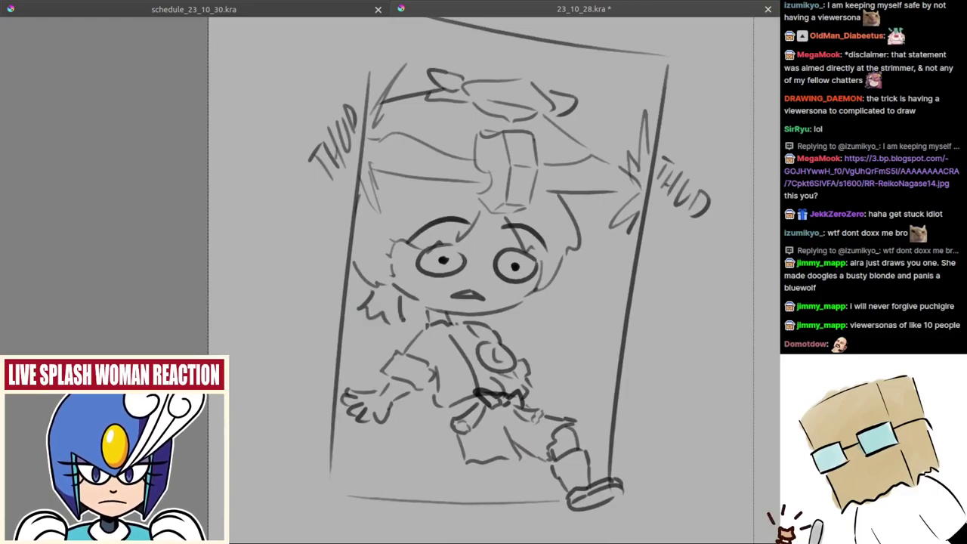
Draw the left knee and the cuff beneath the hem of the shorts
left_click_drag(497, 352, 407, 262)
scroll(421, 383, "up", 1)
mouse_move(388, 398)
left_mouse_down()
mouse_move(414, 427)
mouse_move(412, 395)
mouse_move(400, 428)
mouse_move(390, 400)
mouse_move(416, 411)
mouse_move(428, 435)
mouse_move(425, 417)
mouse_move(445, 435)
mouse_move(433, 398)
left_mouse_up()
left_click_drag(400, 370, 418, 416)
left_click_drag(443, 365, 450, 393)
key("ctrl+z")
key("ctrl+z")
key("ctrl+z")
Draw the sides of the left shin and the first strokes of the left shoe, crossing the floor line
mouse_move(398, 366)
left_mouse_down()
mouse_move(450, 368)
mouse_move(431, 384)
mouse_move(442, 361)
mouse_move(427, 384)
mouse_move(399, 374)
mouse_move(406, 389)
mouse_move(400, 366)
mouse_move(426, 382)
mouse_move(441, 367)
mouse_move(418, 390)
mouse_move(455, 393)
mouse_move(410, 388)
mouse_move(445, 395)
mouse_move(430, 387)
mouse_move(434, 374)
mouse_move(457, 414)
left_mouse_up()
key("ctrl+z")
key("ctrl+z")
key("ctrl+z")
key("ctrl+z")
key("ctrl+z")
key("ctrl+z")
key("ctrl+z")
key("ctrl+z")
key("ctrl+z")
key("ctrl+z")
mouse_move(412, 389)
left_mouse_down()
mouse_move(430, 421)
mouse_move(458, 416)
mouse_move(477, 427)
mouse_move(442, 442)
mouse_move(464, 432)
left_mouse_up()
key("ctrl+z")
key("ctrl+z")
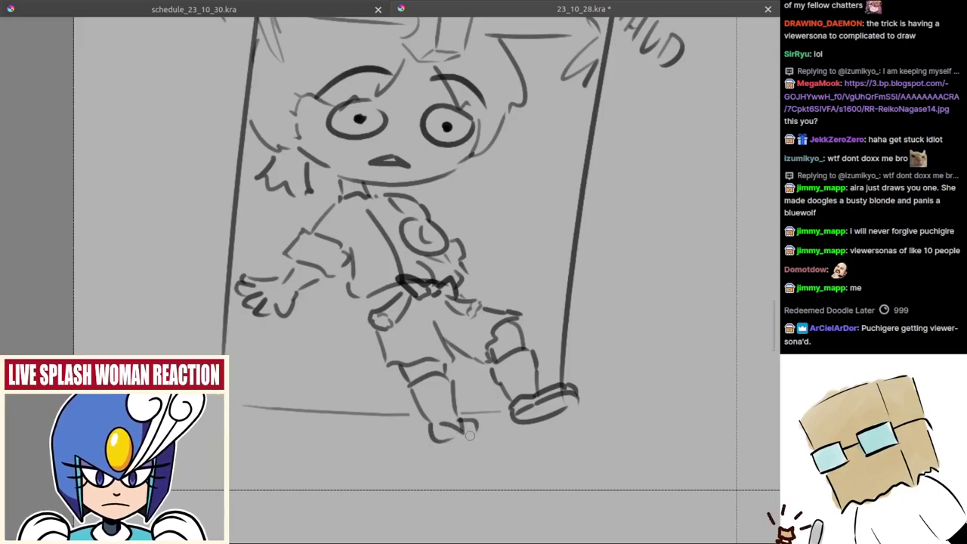
Complete the outline of the left shoe below the floor line
mouse_move(431, 427)
left_mouse_down()
mouse_move(429, 446)
mouse_move(482, 436)
mouse_move(466, 449)
mouse_move(478, 447)
left_mouse_up()
key("ctrl+z")
left_click_drag(462, 421, 465, 483)
left_click_drag(503, 423, 489, 426)
scroll(489, 425, "down", 3)
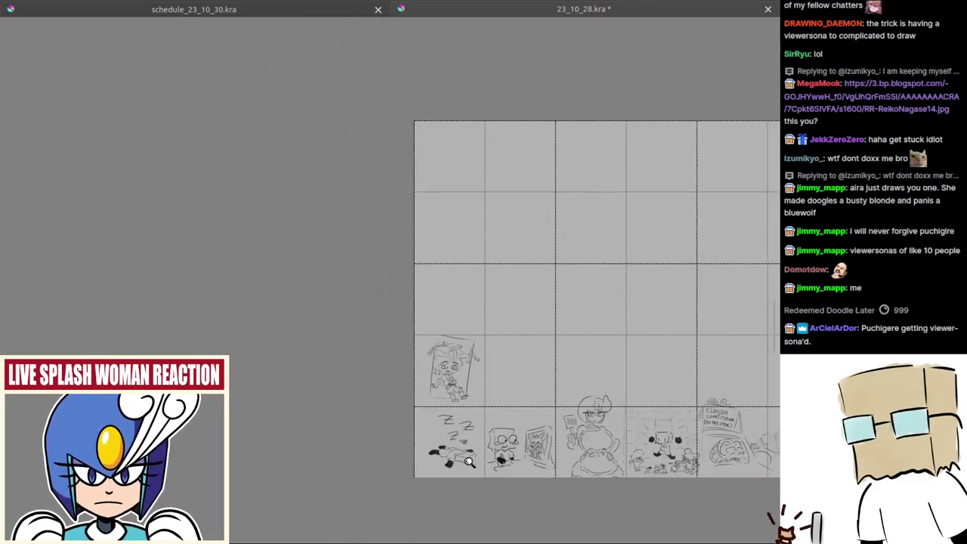
scroll(491, 424, "up", 2)
scroll(401, 368, "up", 2)
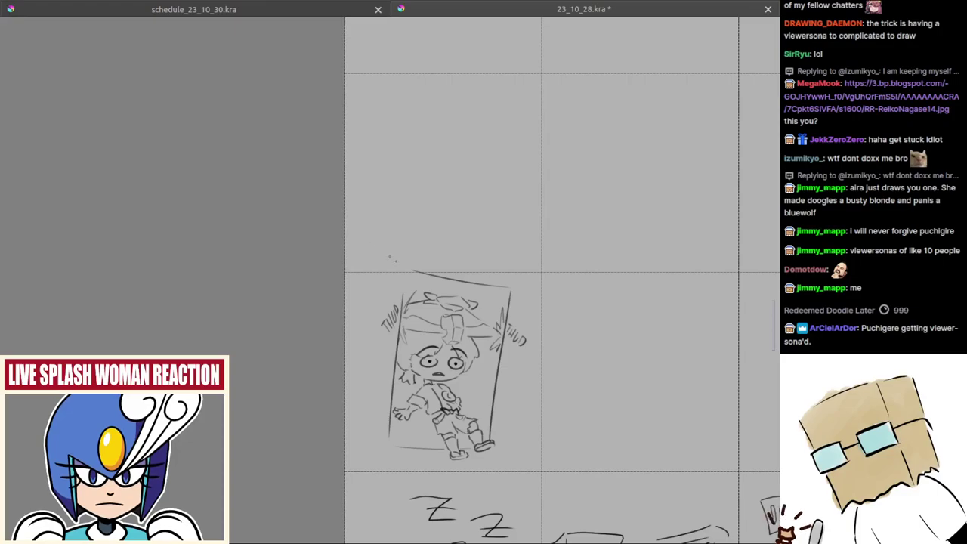
Draw an open door panel extending from the right side of the doorframe, with rounded handles on its outer edge
mouse_move(515, 288)
left_mouse_down()
mouse_move(565, 270)
mouse_move(546, 453)
mouse_move(524, 461)
left_mouse_up()
mouse_move(538, 366)
left_mouse_down()
mouse_move(542, 388)
mouse_move(462, 391)
mouse_move(416, 377)
left_mouse_up()
key("ctrl+z")
scroll(540, 382, "up", 1)
Select the whole doorframe sketch with a rectangular selection, move it slightly left in its cell, and deselect it
key("ctrl+r")
left_click_drag(173, 191, 456, 458)
key("t")
mouse_move(434, 447)
left_mouse_down()
mouse_move(424, 447)
mouse_move(402, 408)
left_mouse_up()
key("ctrl+shift+a")
key("b")
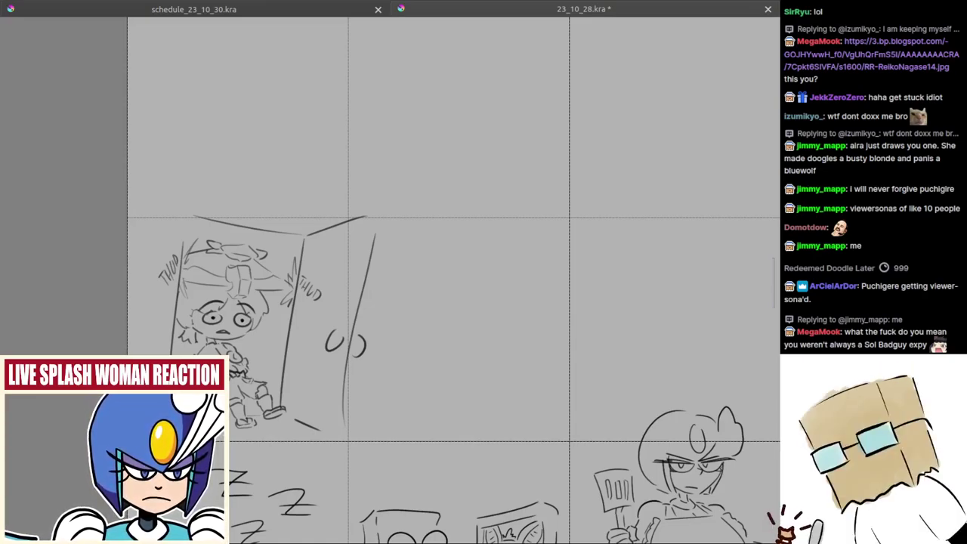
Paste the photo of the sitting dog onto the canvas, examine it, remove it, and return to the doorframe sketch
scroll(541, 214, "down", 3)
key("ctrl+v")
left_click_drag(698, 217, 314, 363)
scroll(370, 297, "up", 2)
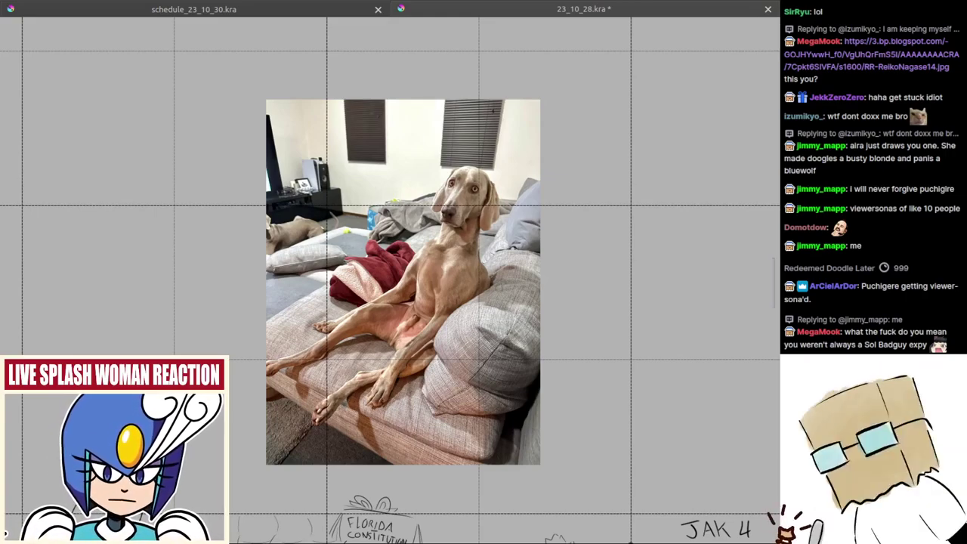
left_click_drag(403, 282, 404, 269)
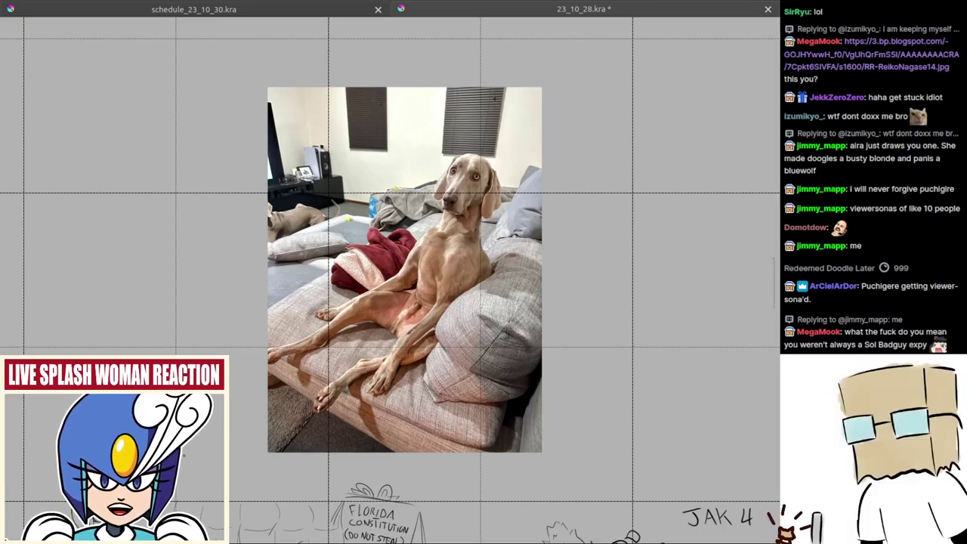
key("ctrl+z")
left_click_drag(78, 422, 519, 272)
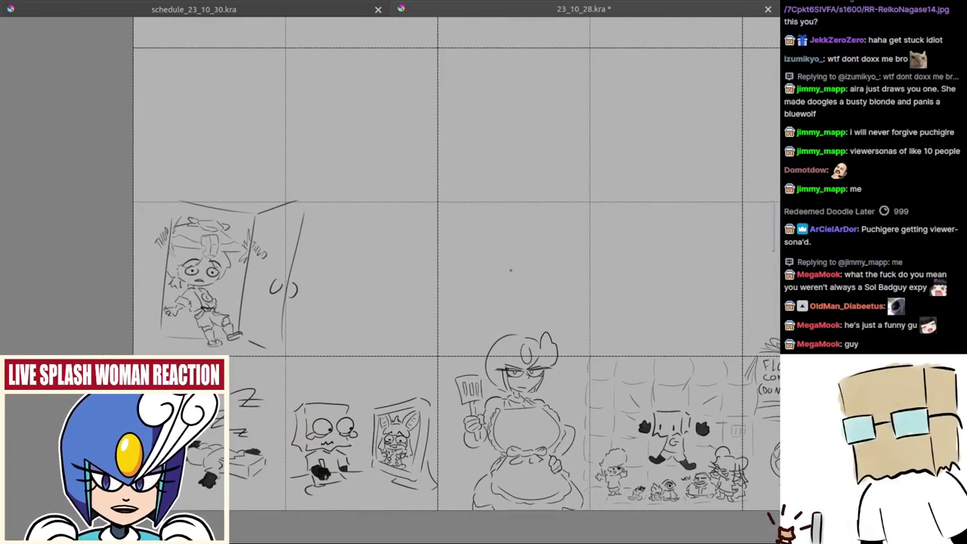
scroll(316, 261, "up", 1)
left_click_drag(322, 262, 400, 272)
Check the layers and brush settings briefly and save the drawing
key("Tab")
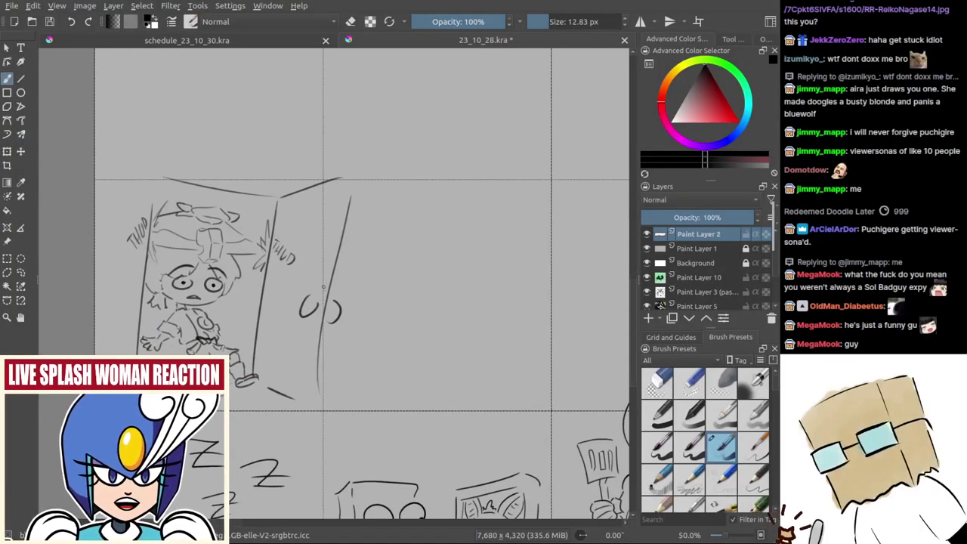
key("Tab")
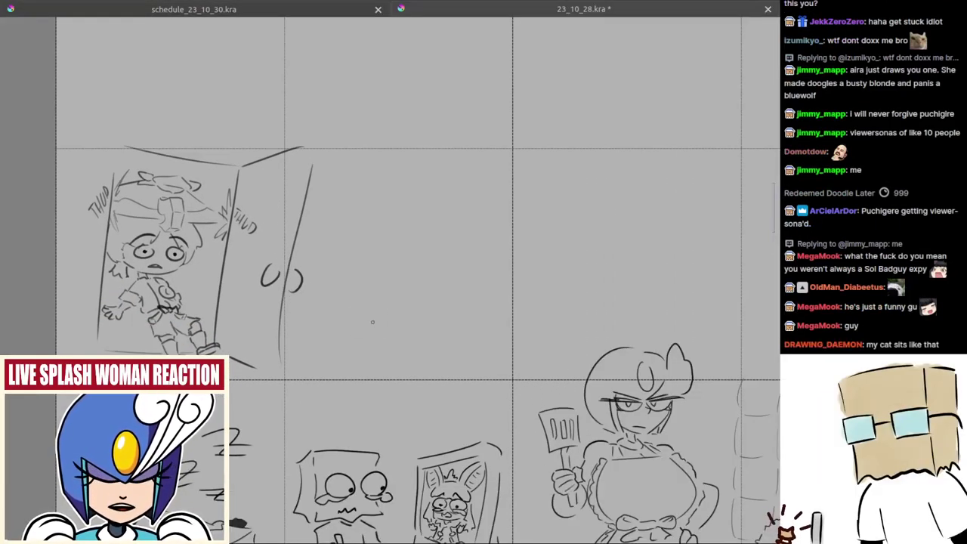
scroll(355, 336, "up", 2)
key("ctrl+s")
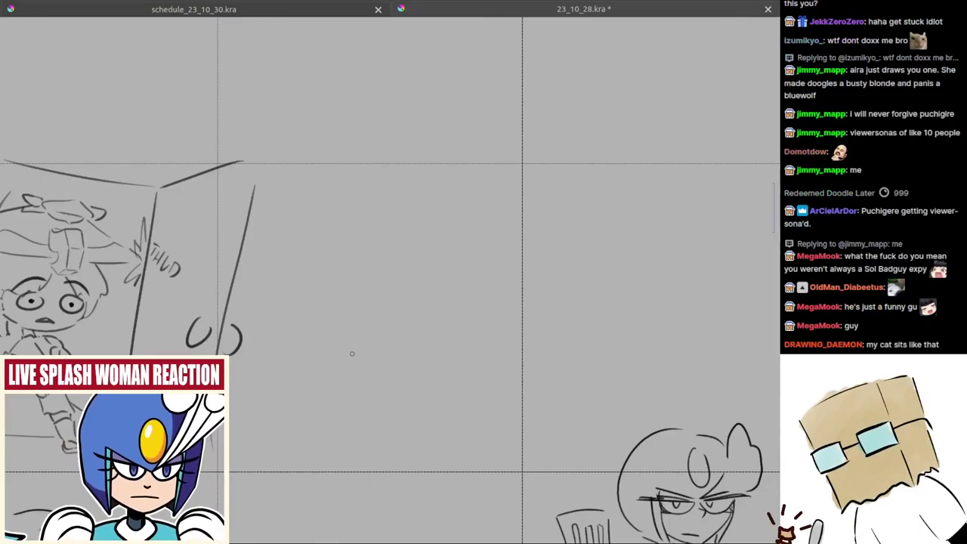